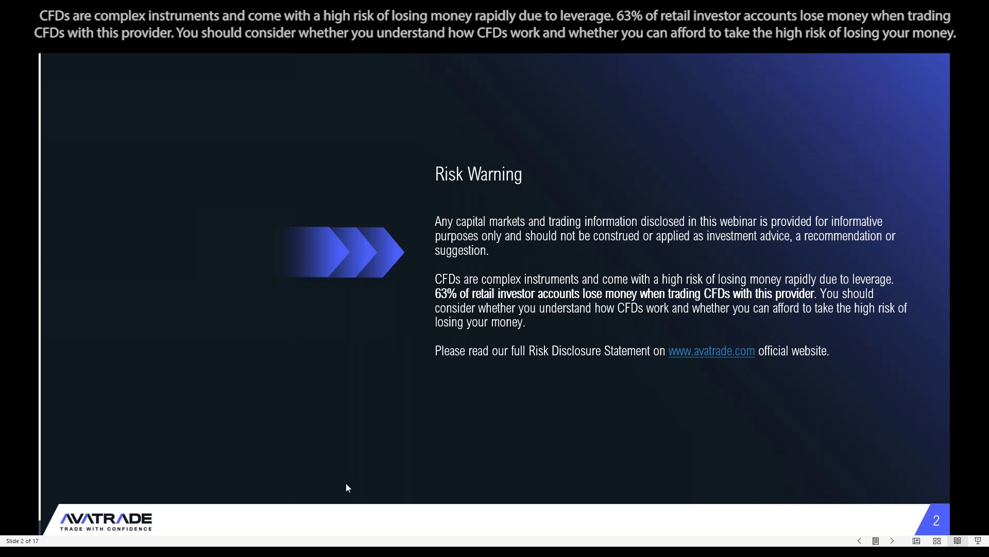
Switch to the AvaTrade website in Chrome and open the AvaTrade App page from the trading platforms
mouse_move(204, 546)
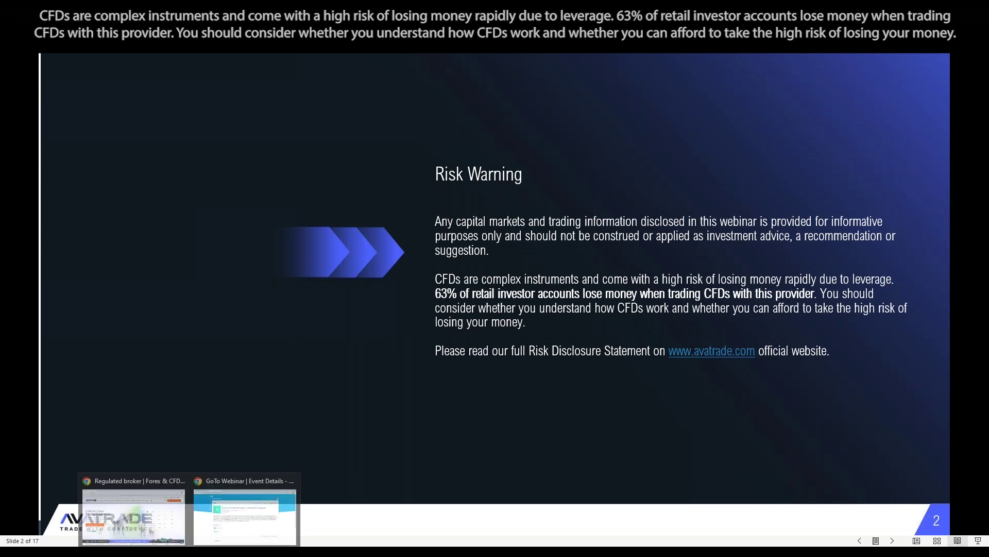
left_click(93, 495)
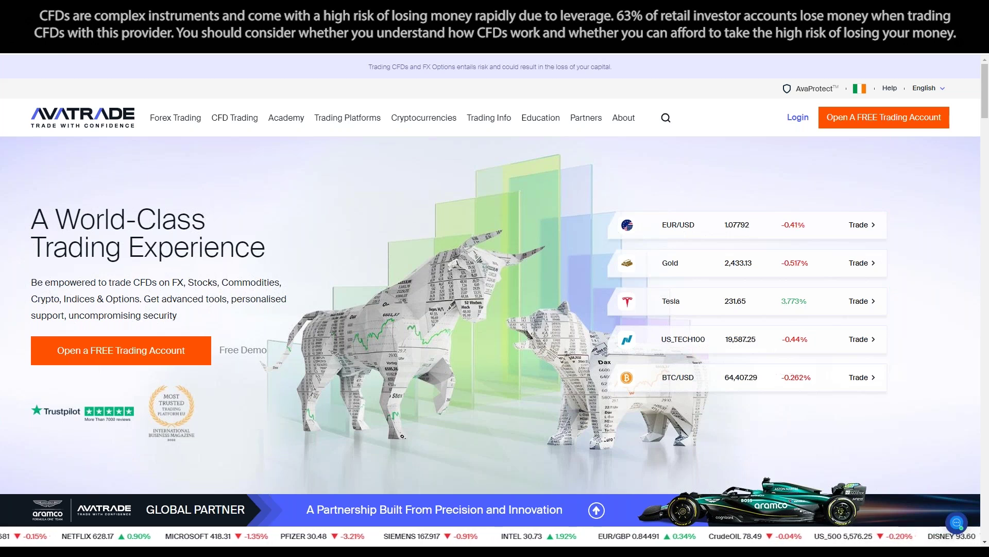
mouse_move(344, 119)
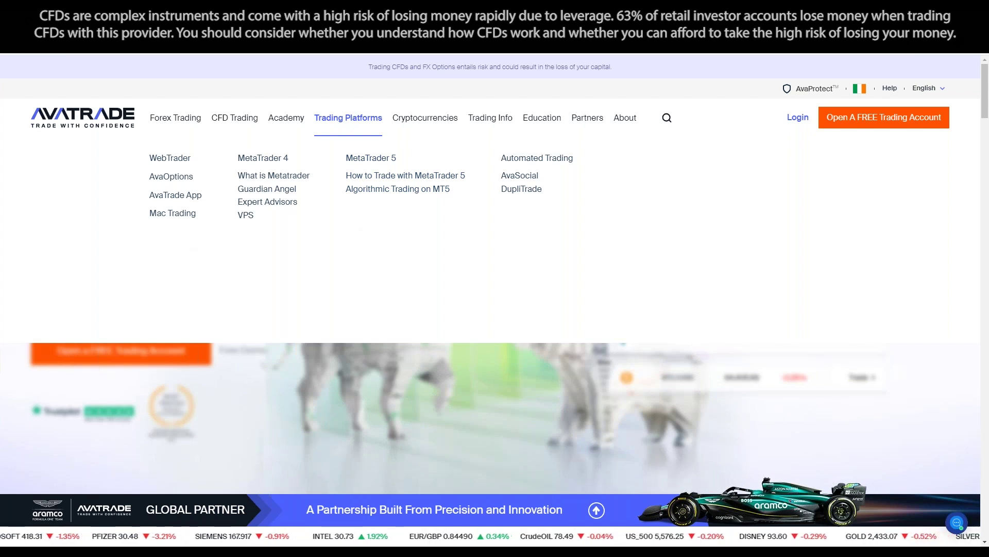
left_click(170, 201)
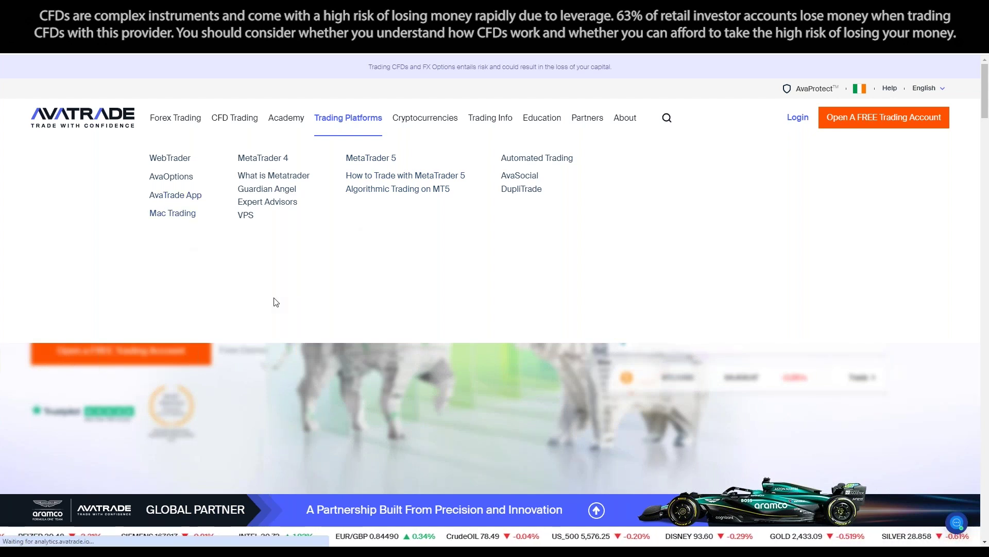
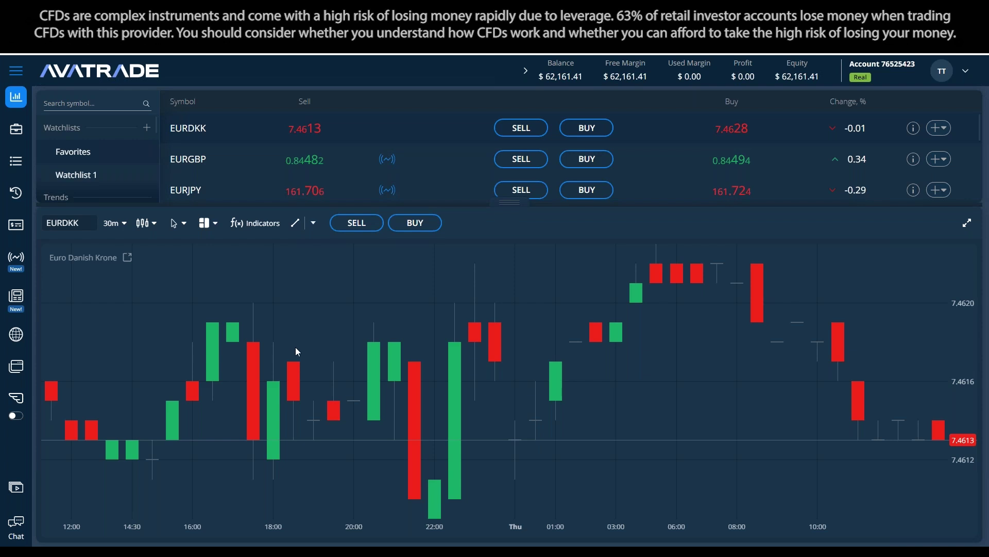
Open the Economic Calendar and show the events for 1 August 2024
mouse_move(17, 335)
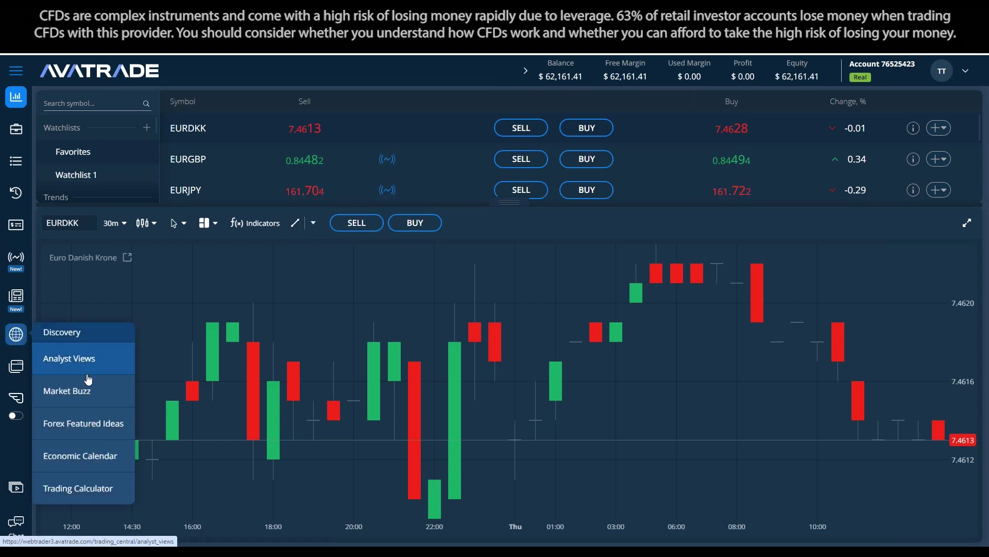
left_click(89, 454)
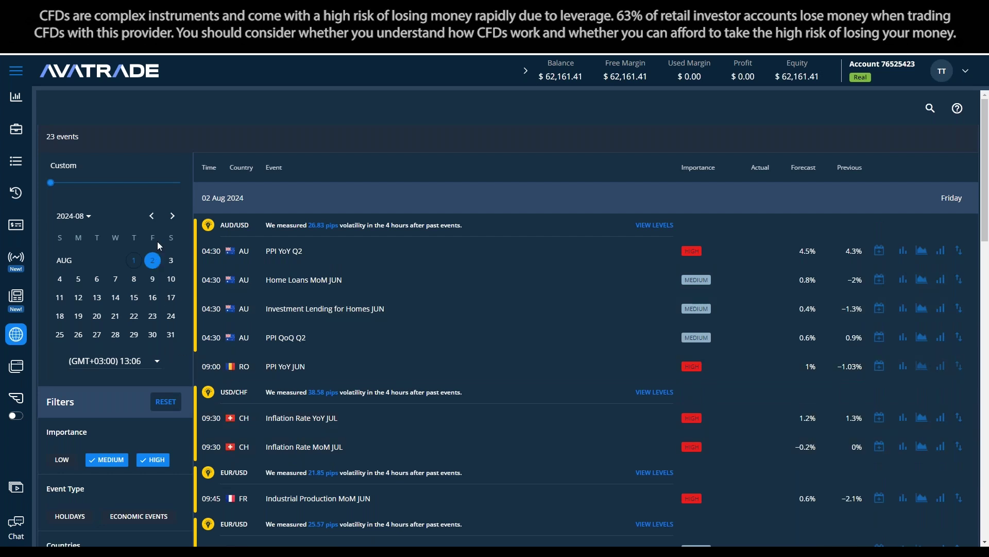
left_click(172, 217)
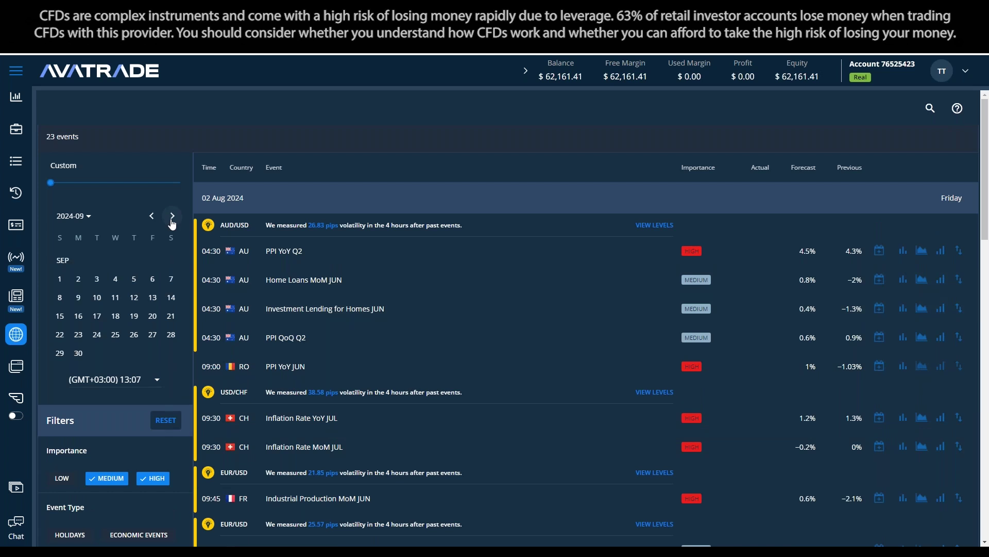
left_click(152, 215)
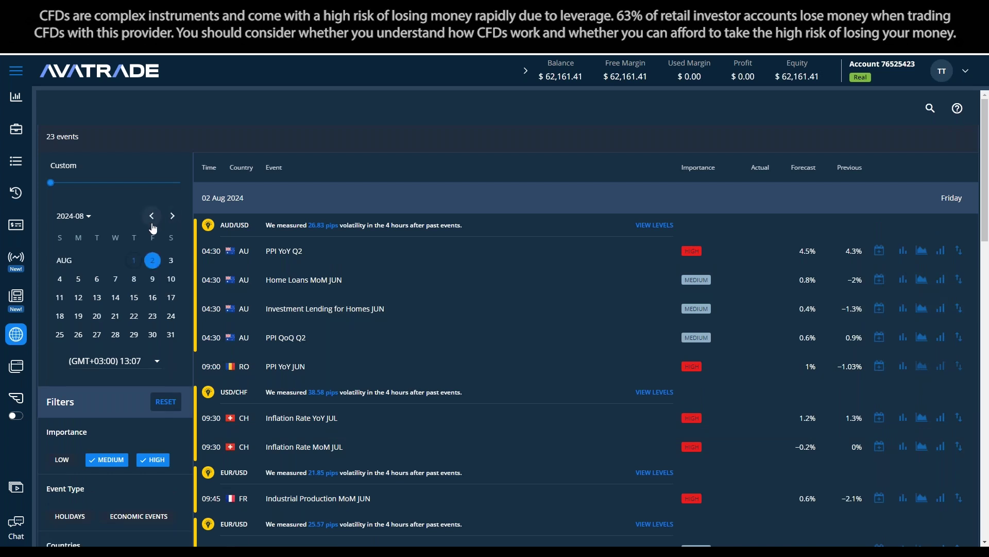
left_click(138, 262)
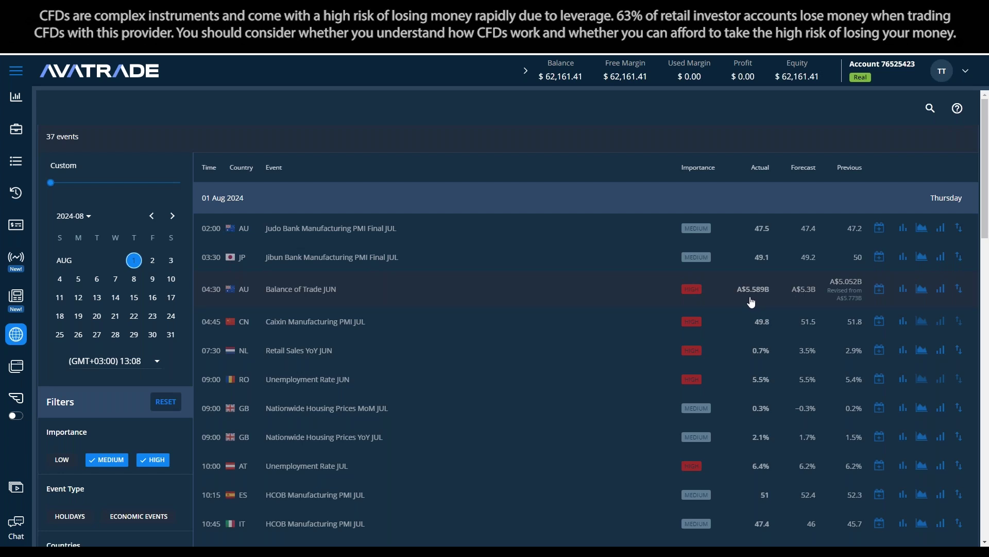
Open the volatility history of the Australian Balance of Trade event for AUD/USD and filter it to actual above forecast
left_click(942, 290)
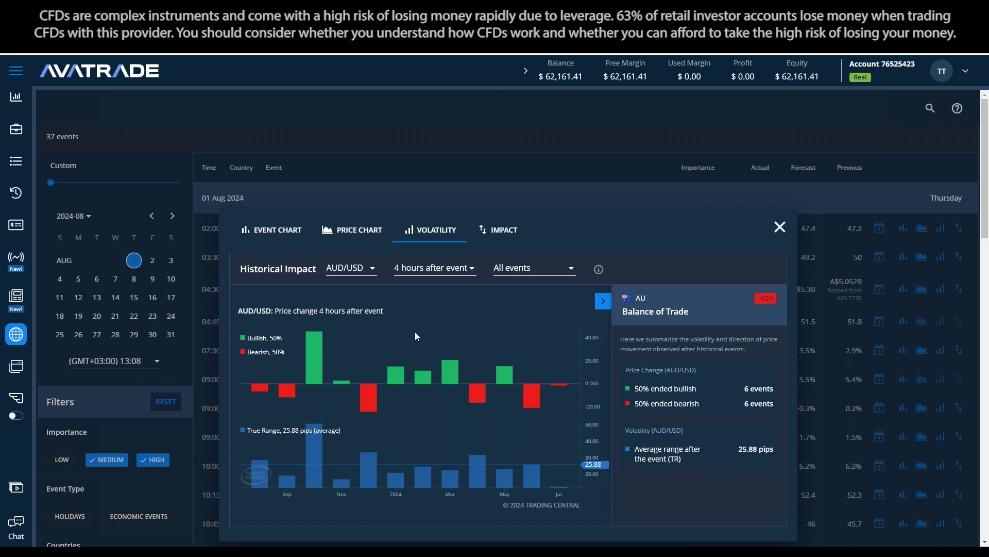
mouse_move(543, 394)
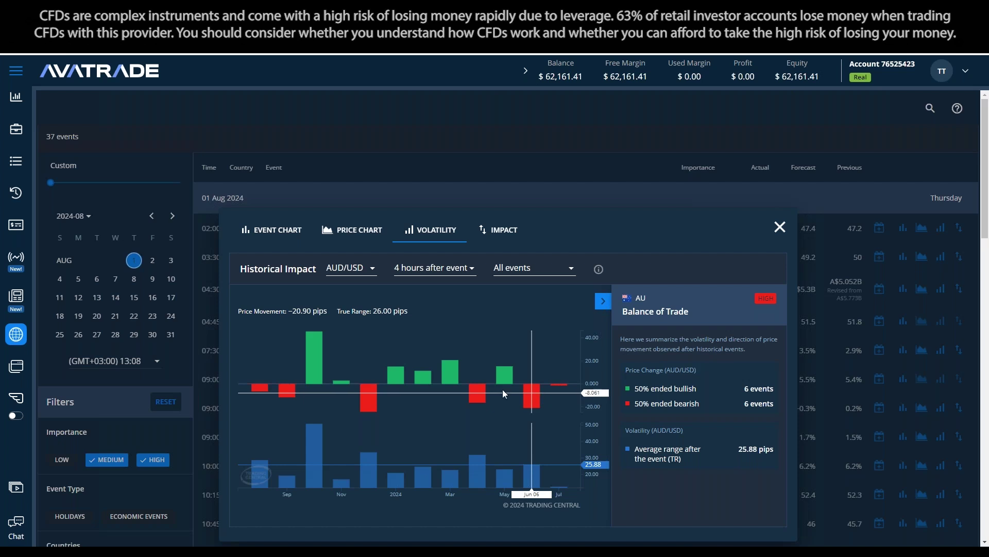
left_click(356, 270)
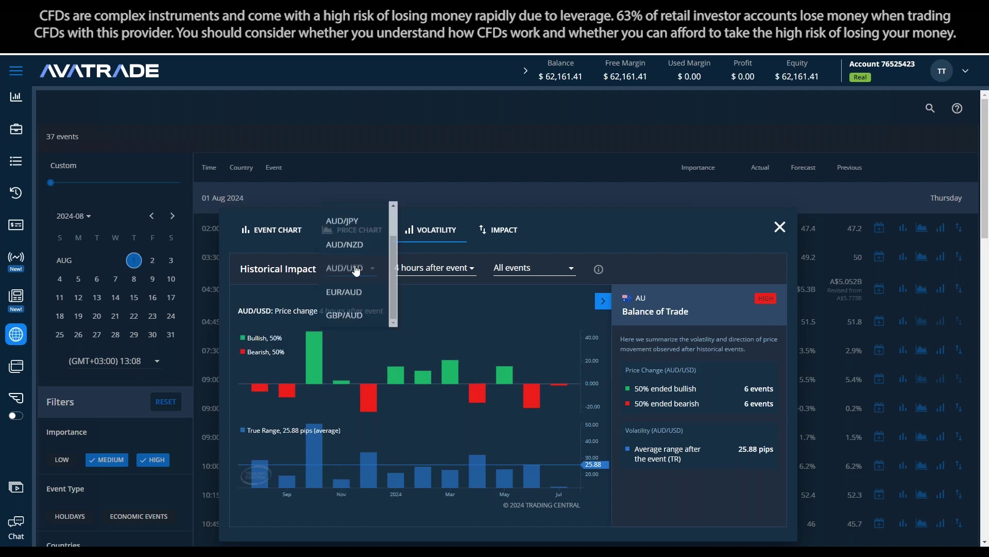
left_click(356, 272)
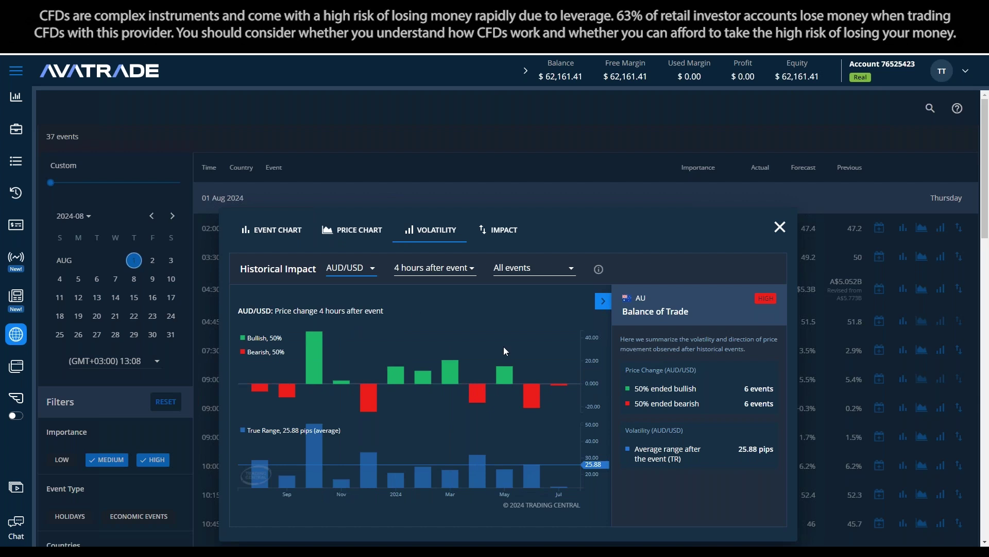
left_click(515, 274)
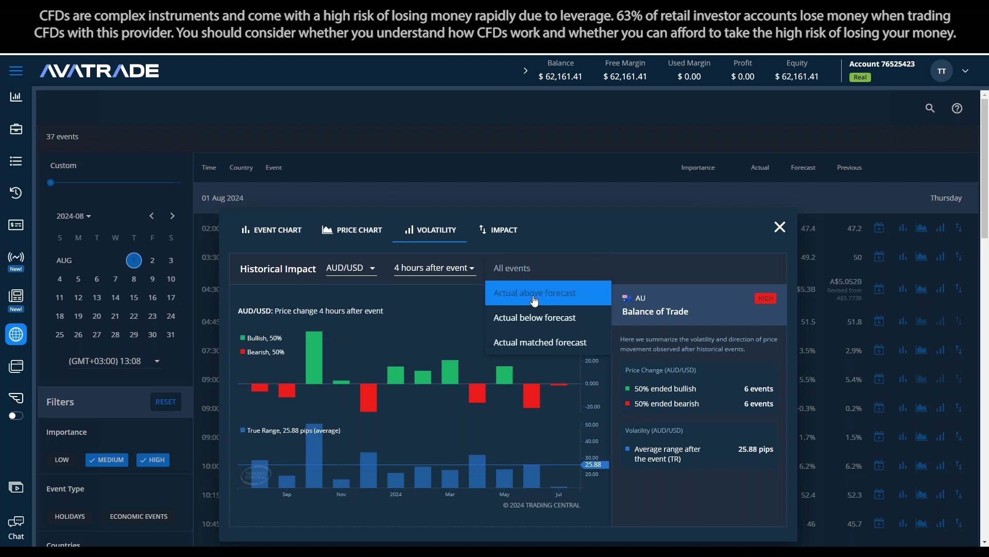
left_click(534, 301)
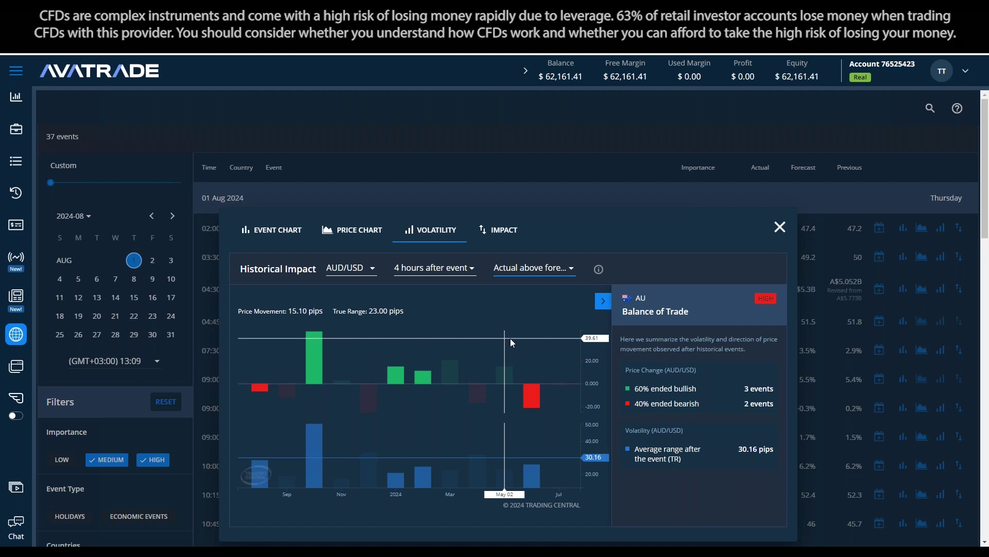
Check the average AUD/USD range 5 minutes after the event, and return the chart to 4 hours after event
left_click(429, 268)
left_click(442, 371)
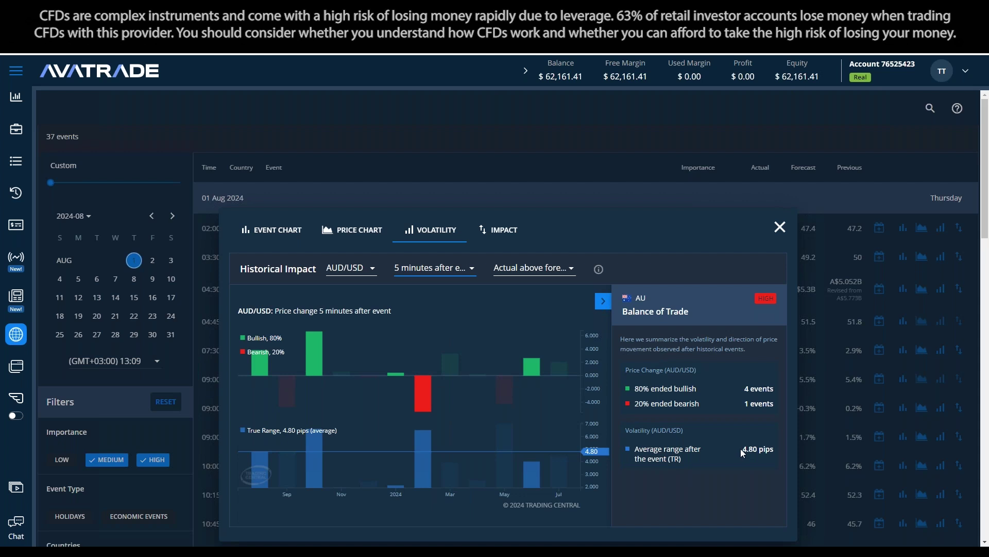
left_click_drag(743, 449, 773, 450)
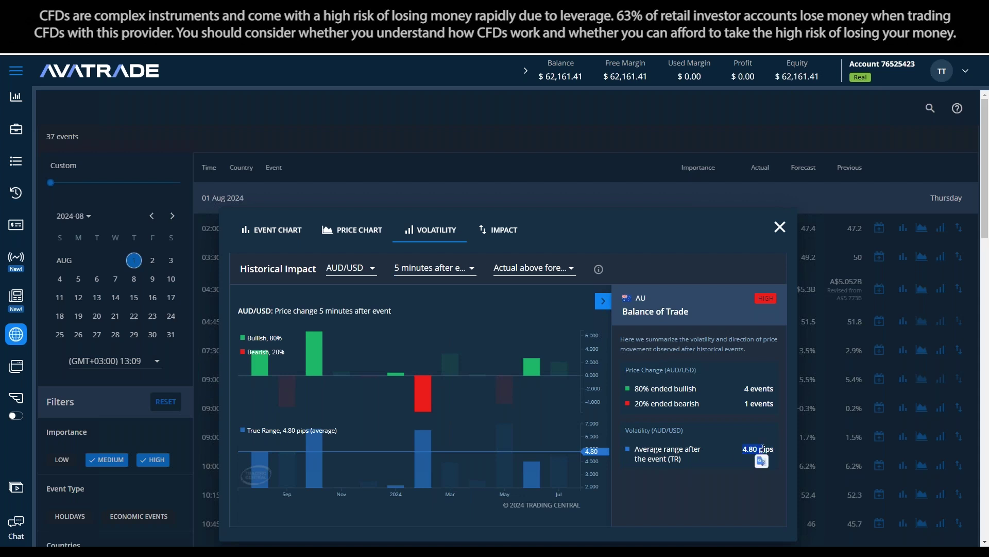
left_click(438, 269)
left_click(443, 177)
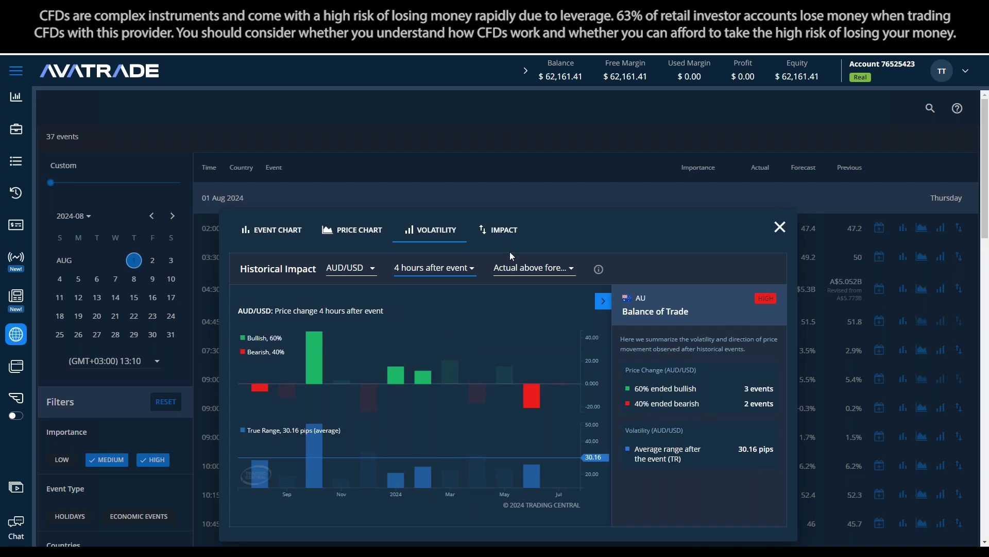
Compare Balance of Trade releases with actual below forecast against actual above forecast, and close the volatility window
left_click(521, 268)
left_click(527, 293)
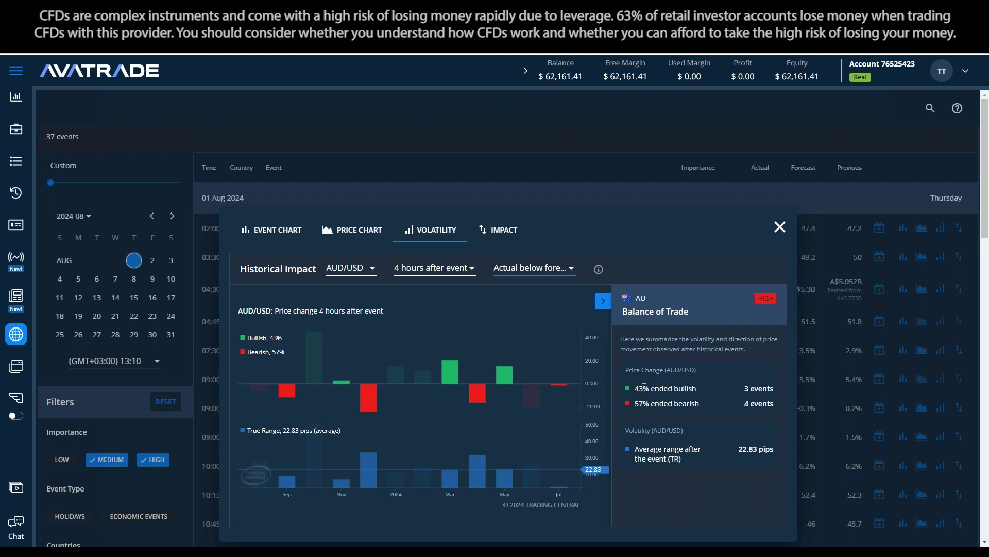
left_click(543, 273)
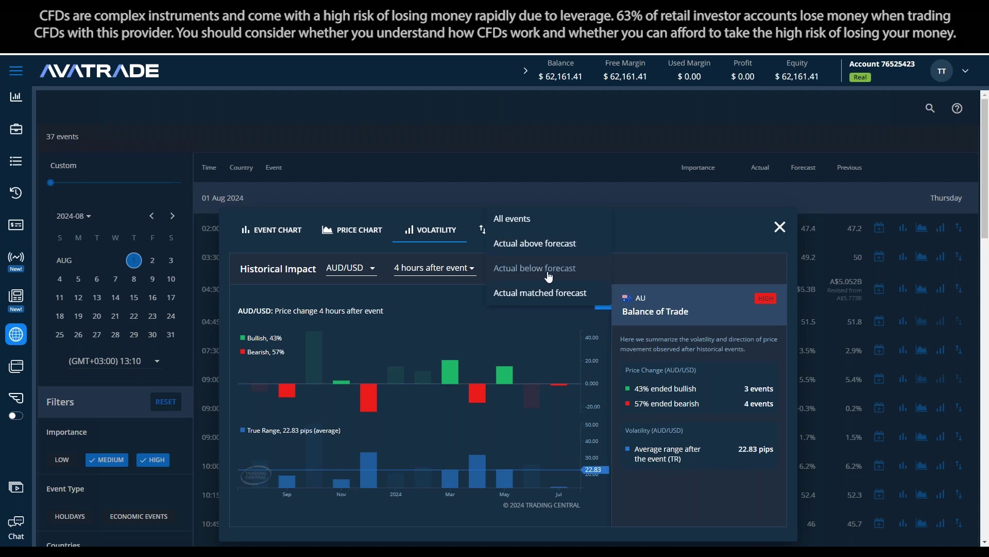
left_click(548, 245)
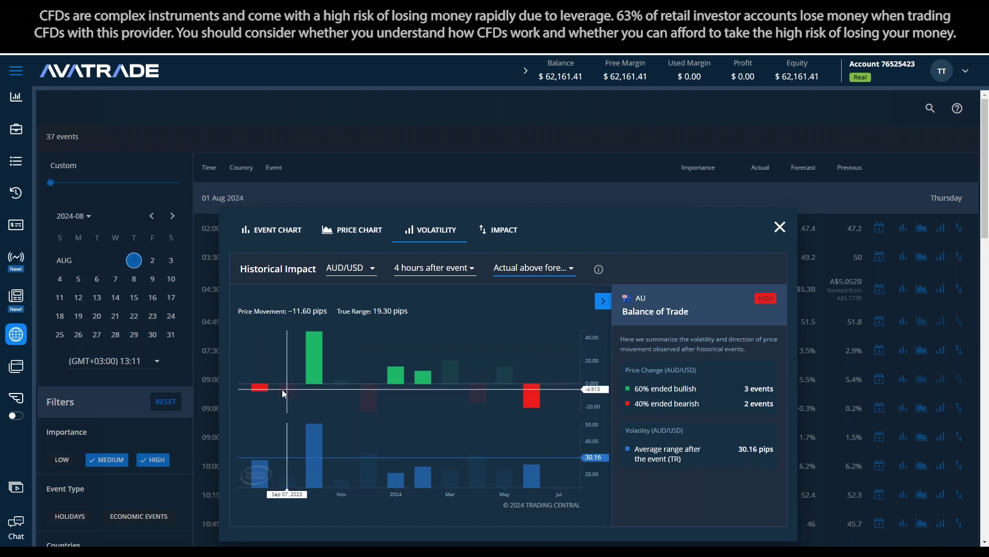
left_click(780, 228)
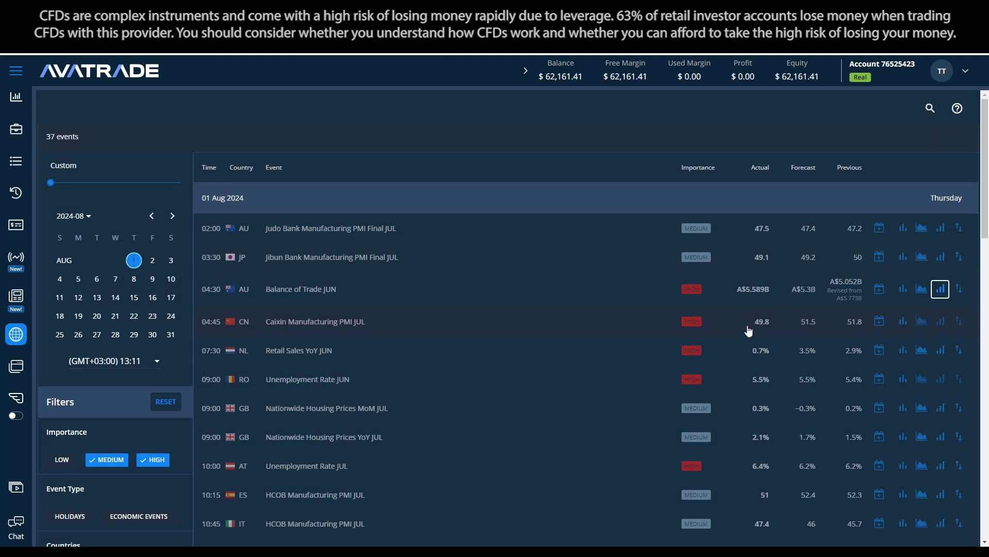
View the BoE Interest Rate Decision's GBP/USD volatility history for actual above forecast, and close the window
scroll(529, 406, "down", 10)
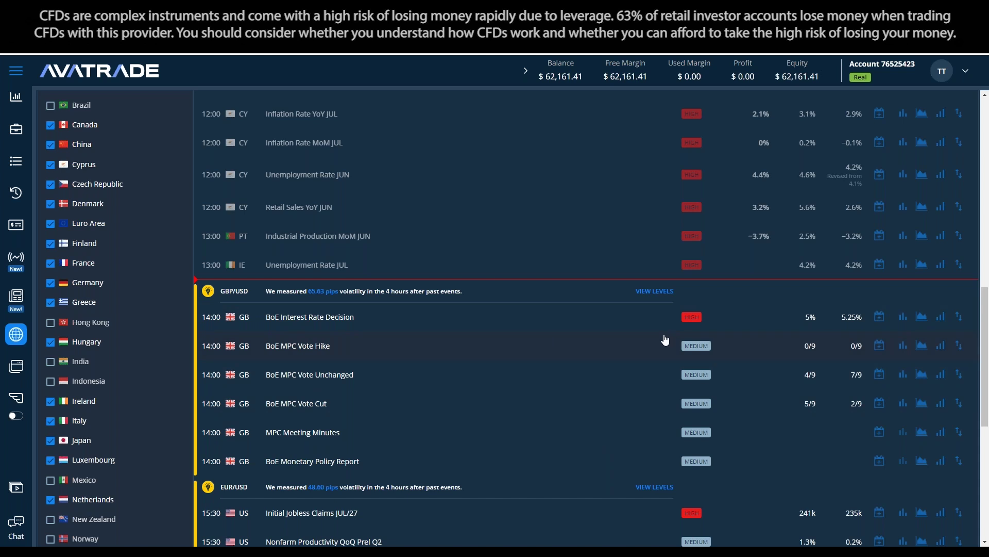
left_click(942, 317)
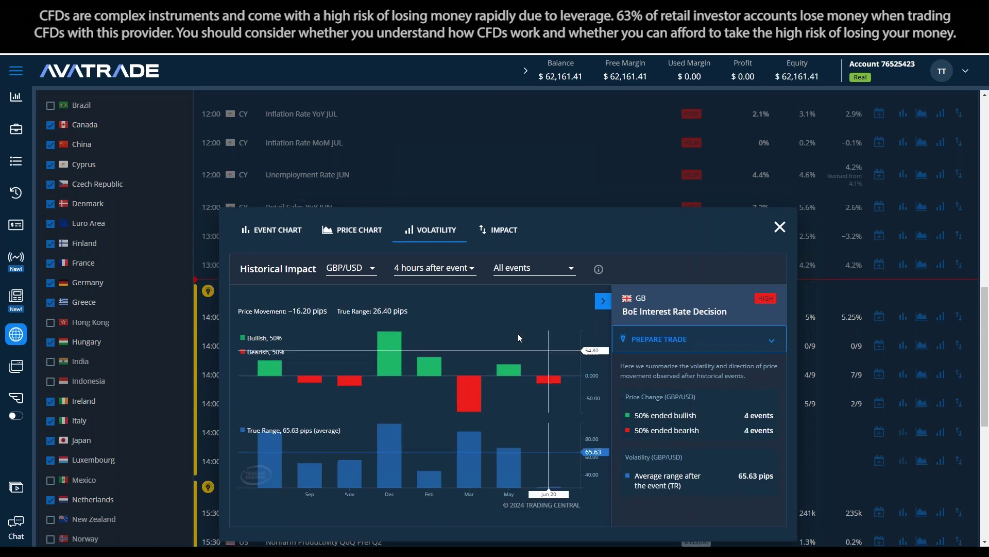
left_click(513, 272)
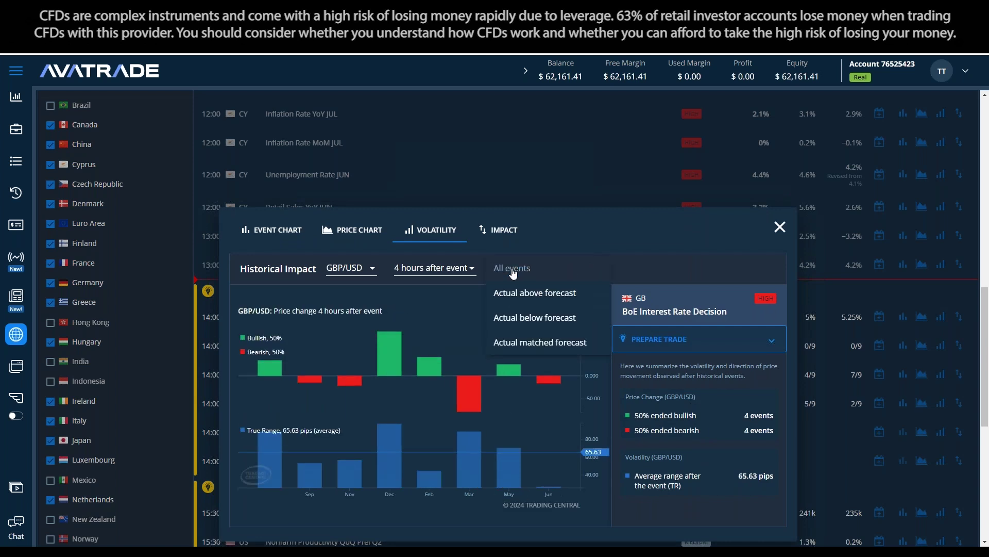
left_click(540, 292)
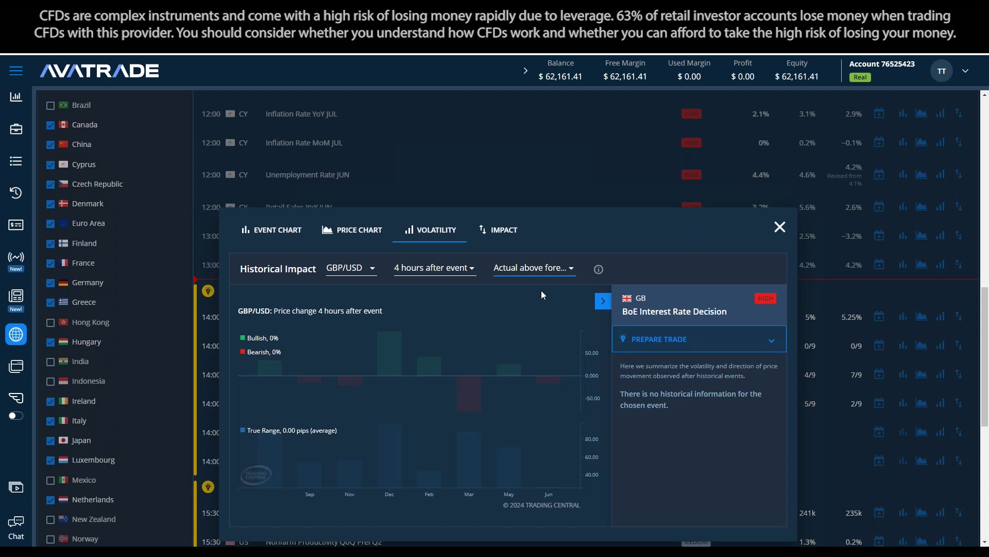
left_click_drag(609, 223, 616, 437)
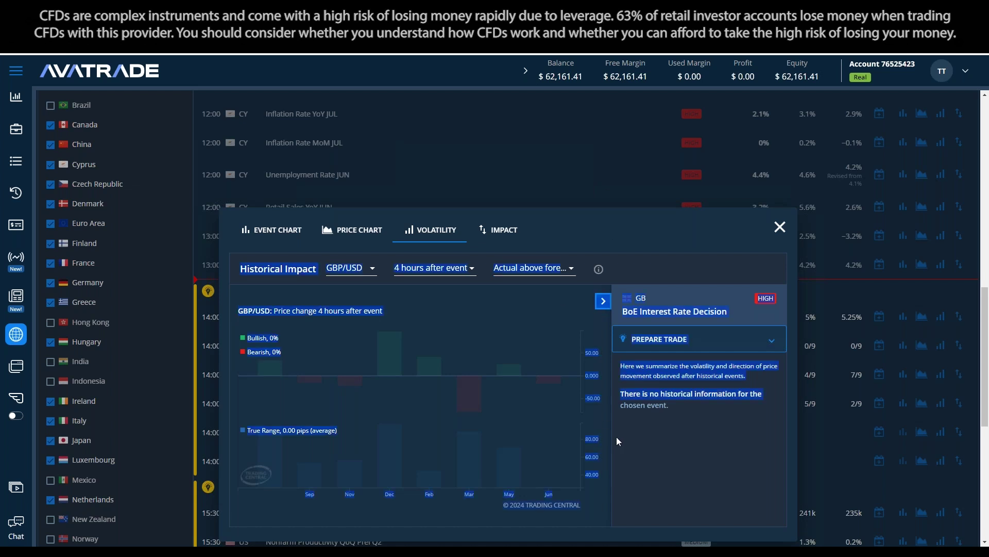
left_click(780, 227)
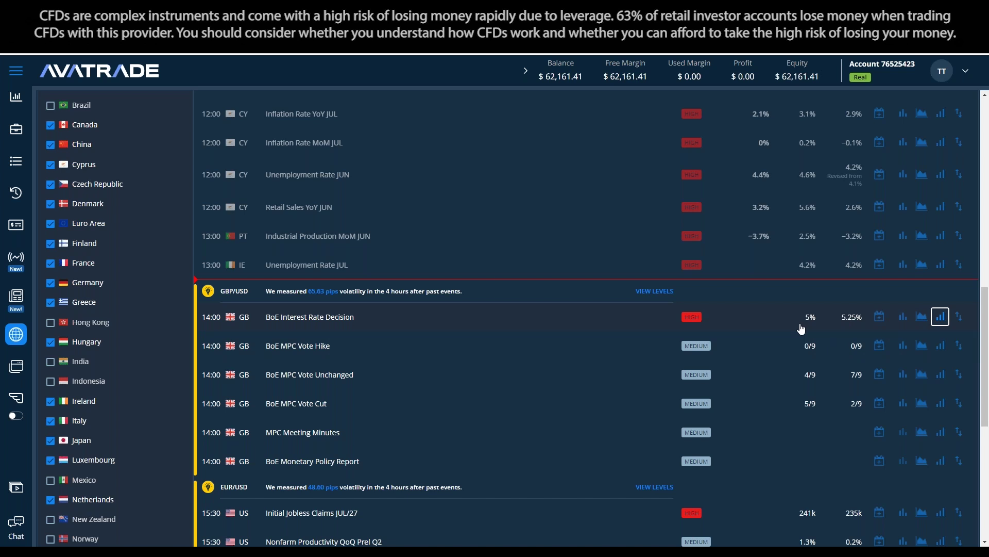
View the BoE Interest Rate Decision's volatility history for actual matched forecast, and close the window
left_click(940, 316)
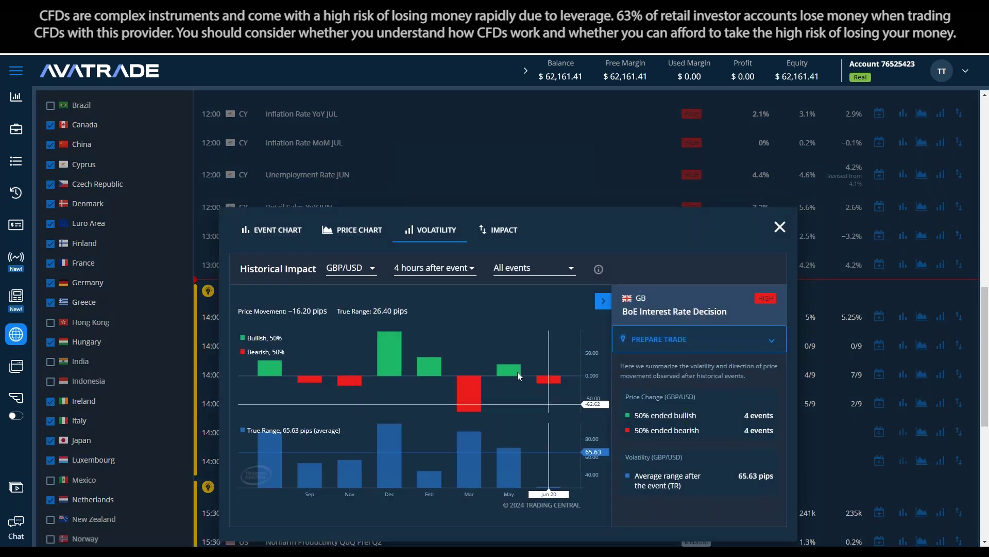
left_click(504, 269)
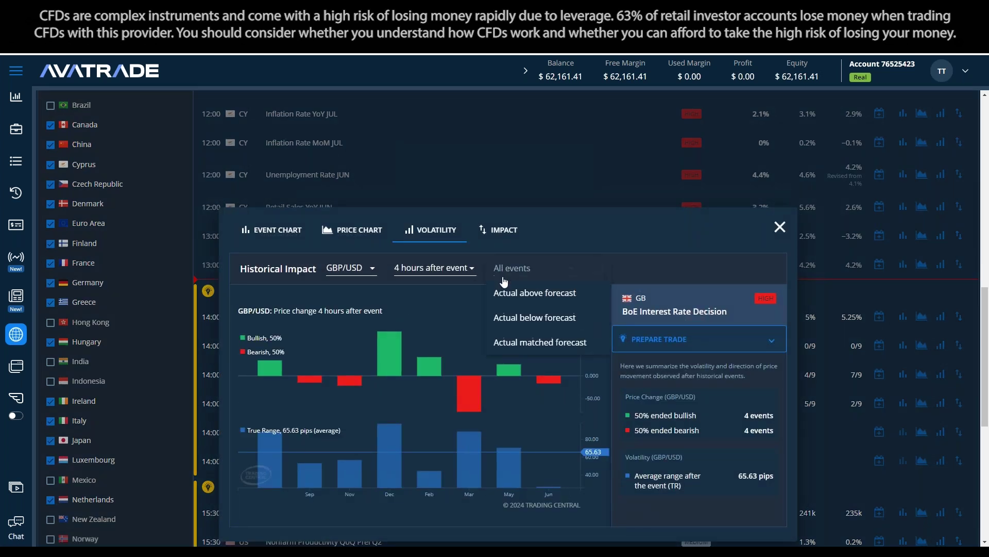
left_click(525, 351)
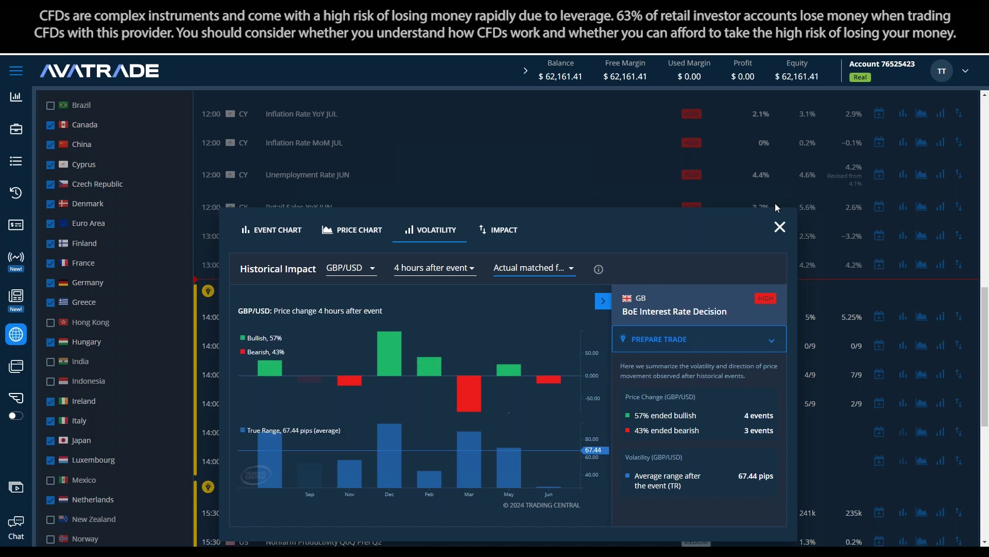
left_click(779, 227)
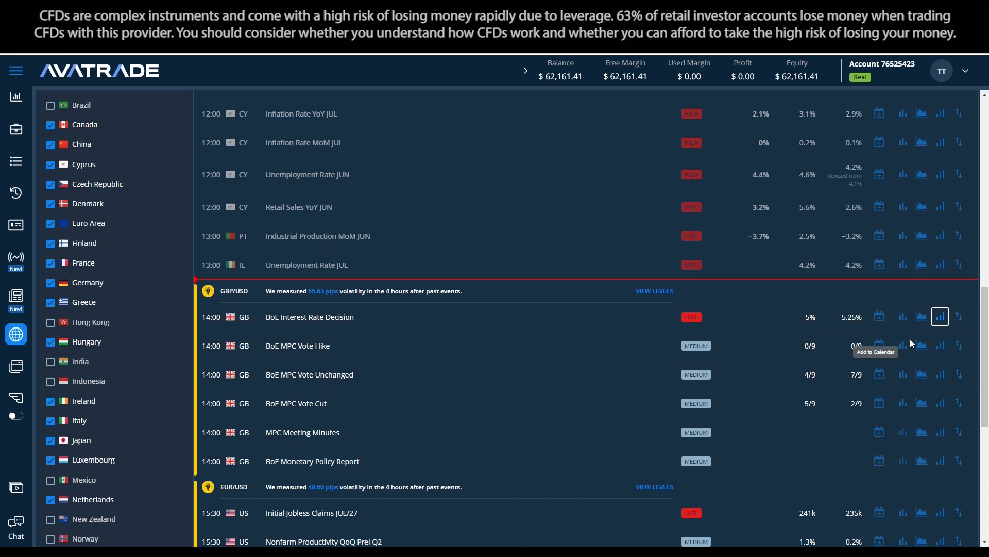
Compare the BoE Interest Rate Decision's GBP/USD volatility history for actual above, below and matched forecast, and close the window
left_click(940, 315)
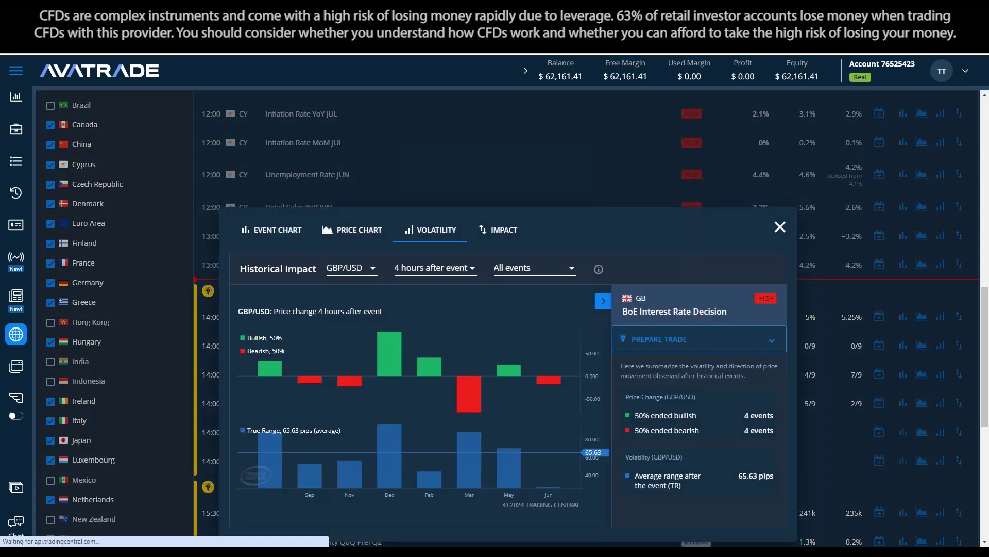
left_click(518, 273)
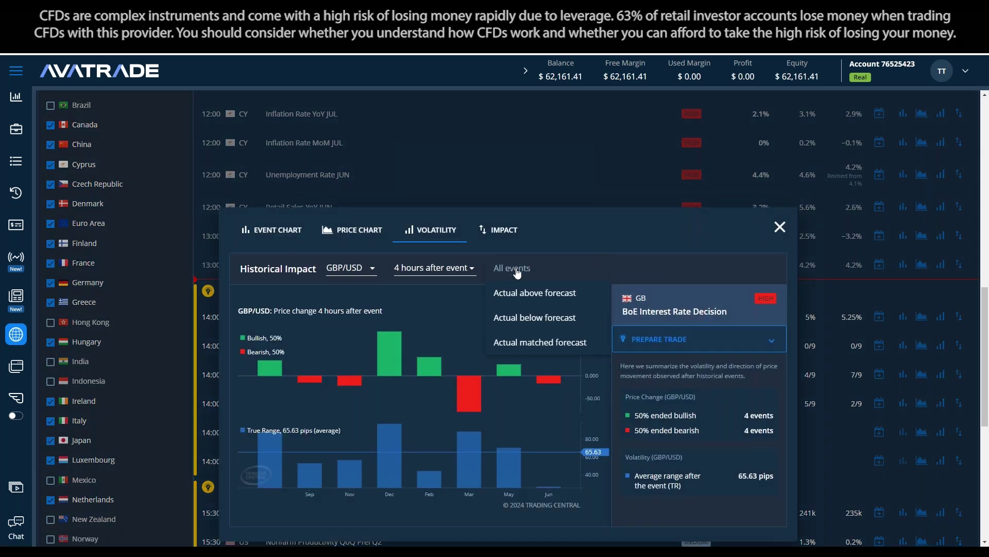
left_click(527, 293)
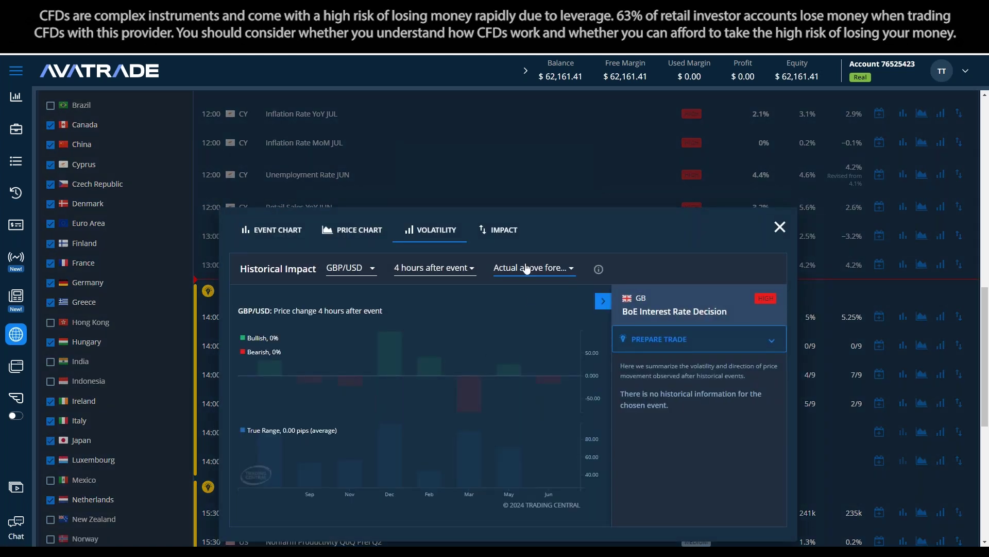
left_click(527, 268)
left_click(534, 289)
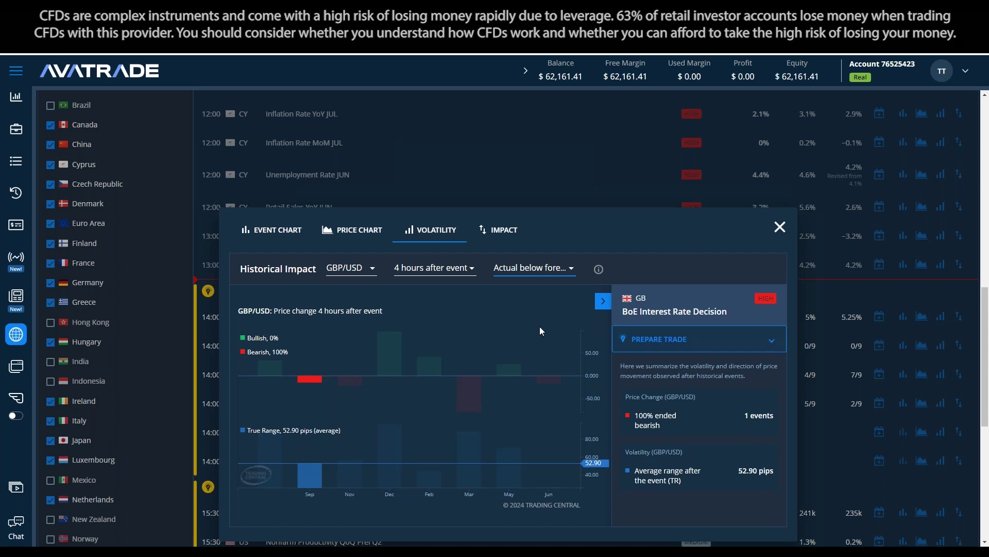
left_click(535, 273)
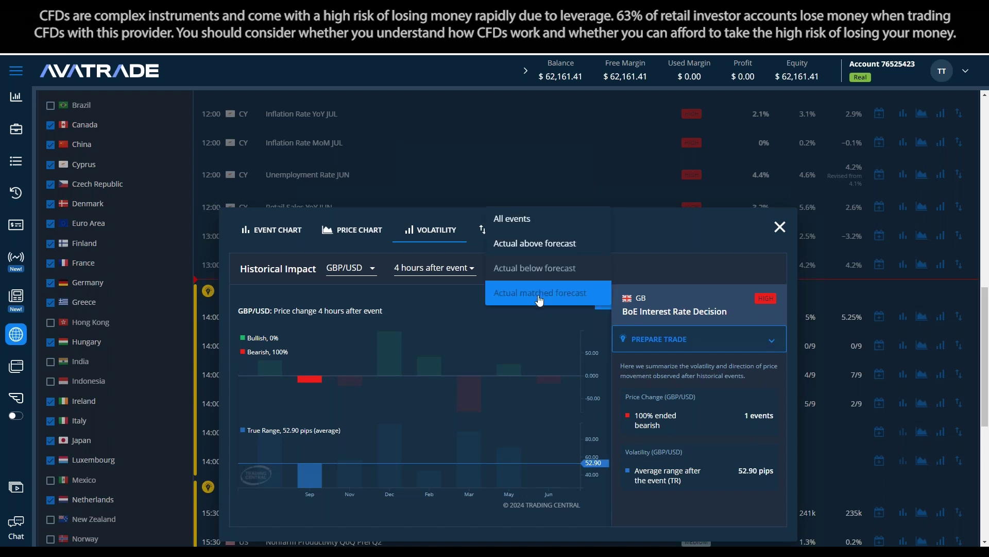
left_click(539, 292)
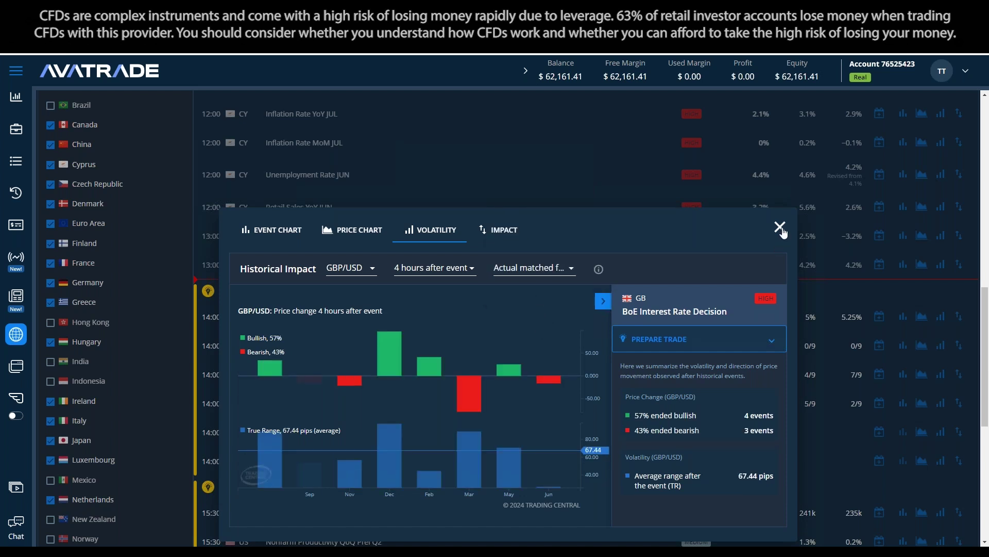
left_click(780, 227)
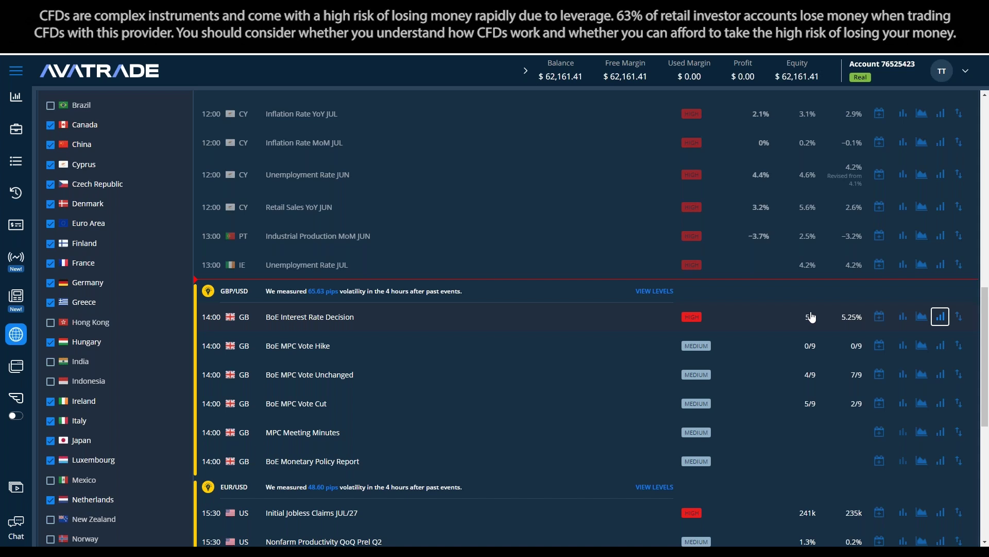
View the US Initial Jobless Claims' EUR/USD volatility history 4 hours after event for actual above forecast
scroll(576, 433, "down", 3)
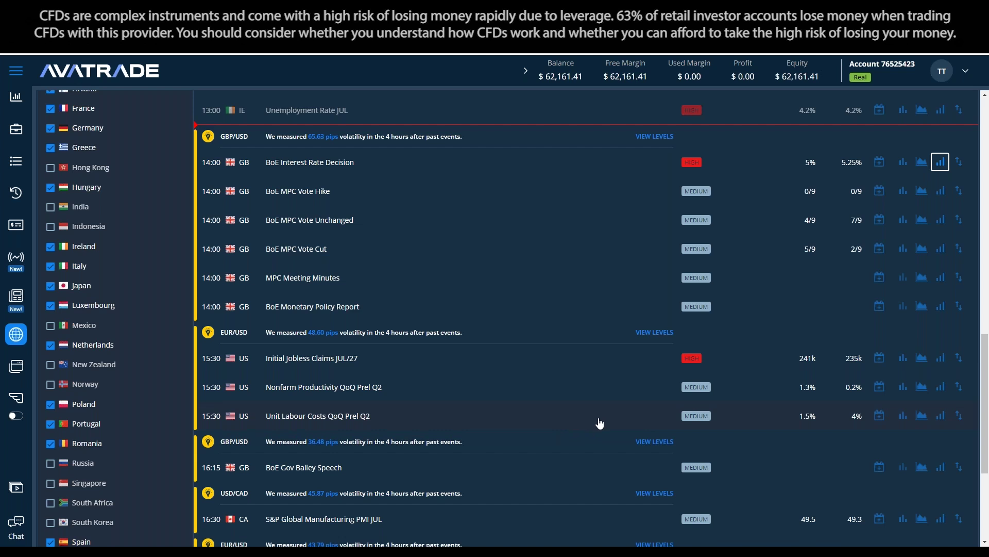
scroll(598, 428, "up", 10)
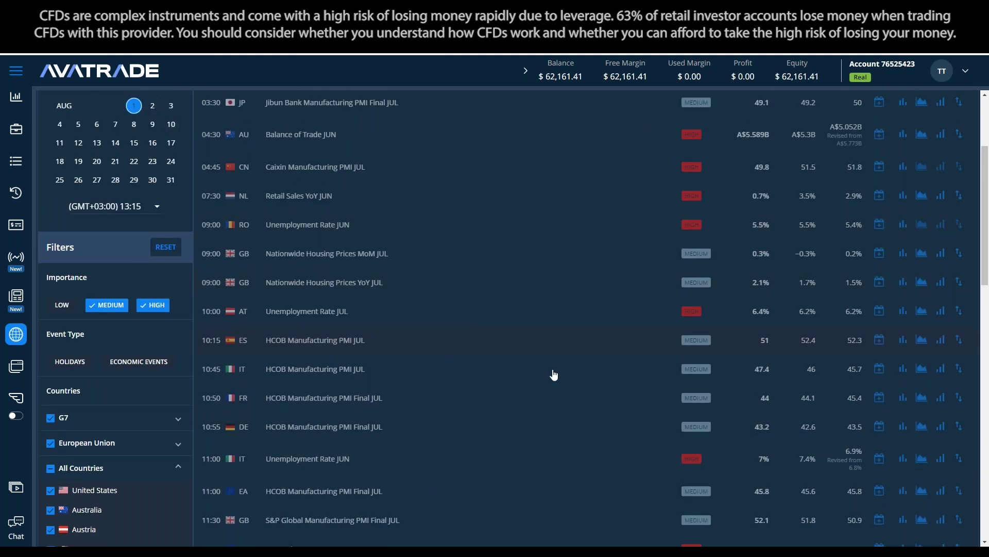
scroll(586, 411, "down", 10)
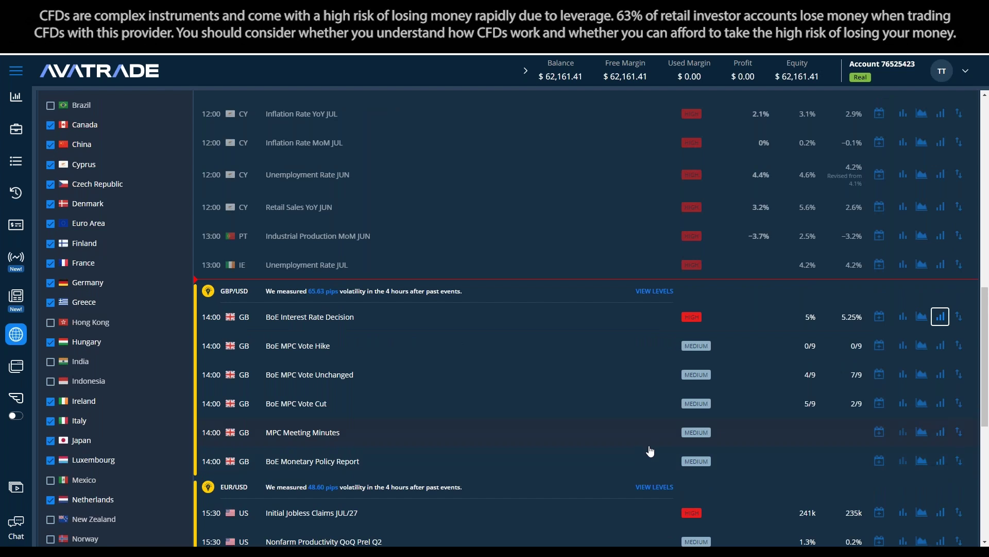
scroll(650, 448, "down", 6)
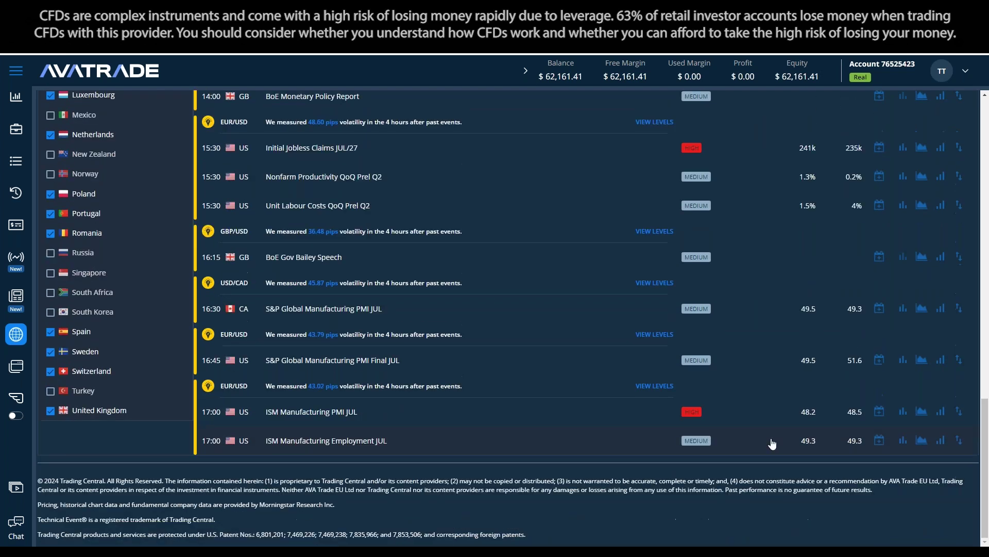
scroll(762, 437, "up", 6)
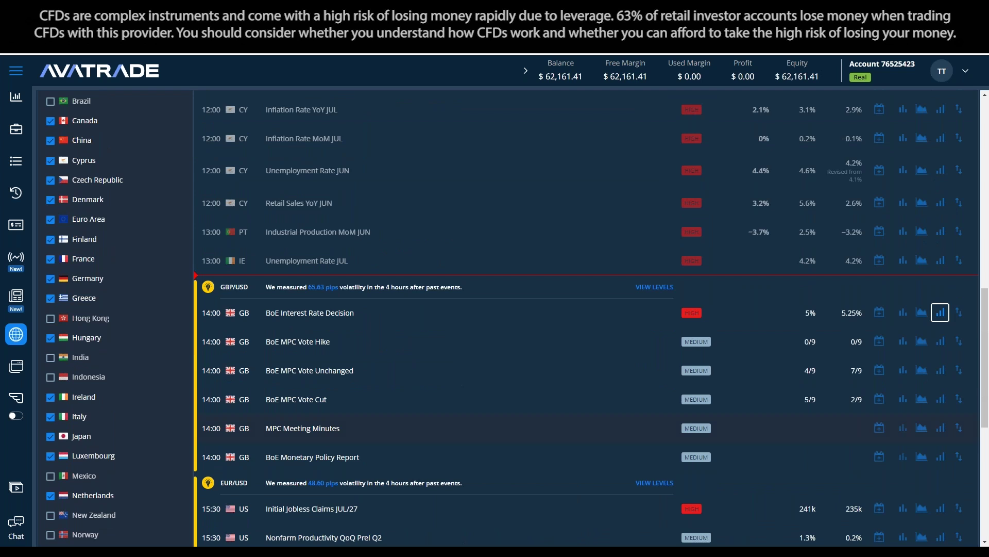
scroll(773, 440, "down", 4)
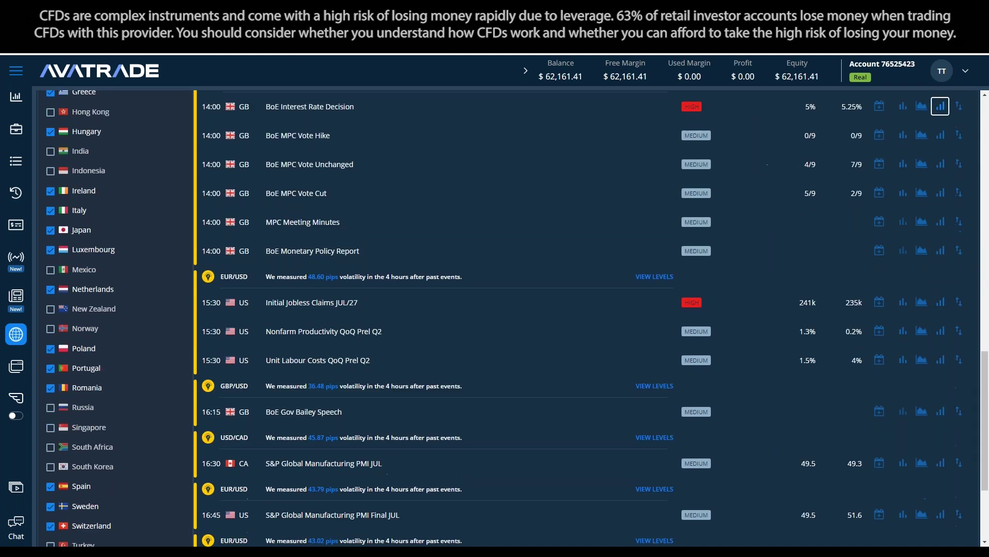
left_click(941, 304)
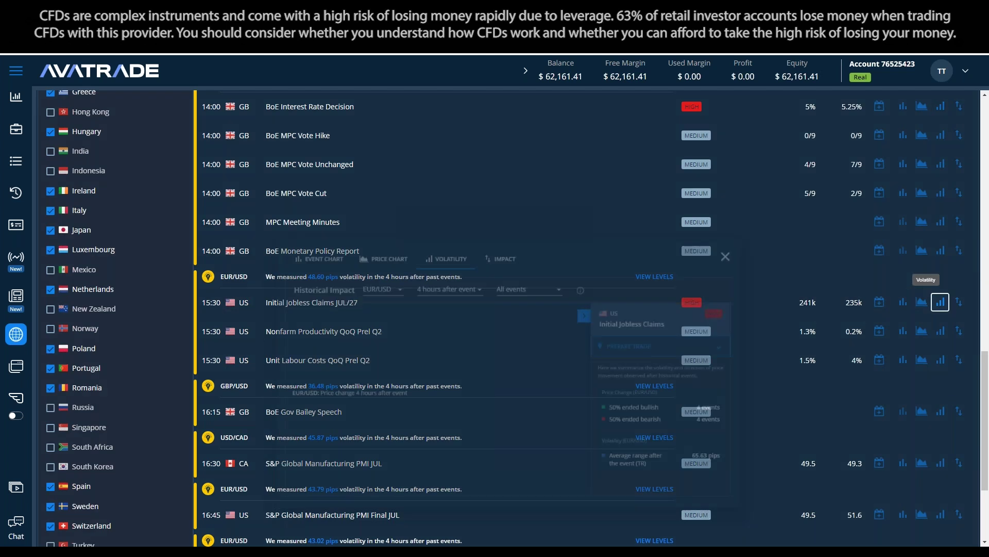
left_click(527, 273)
left_click(536, 289)
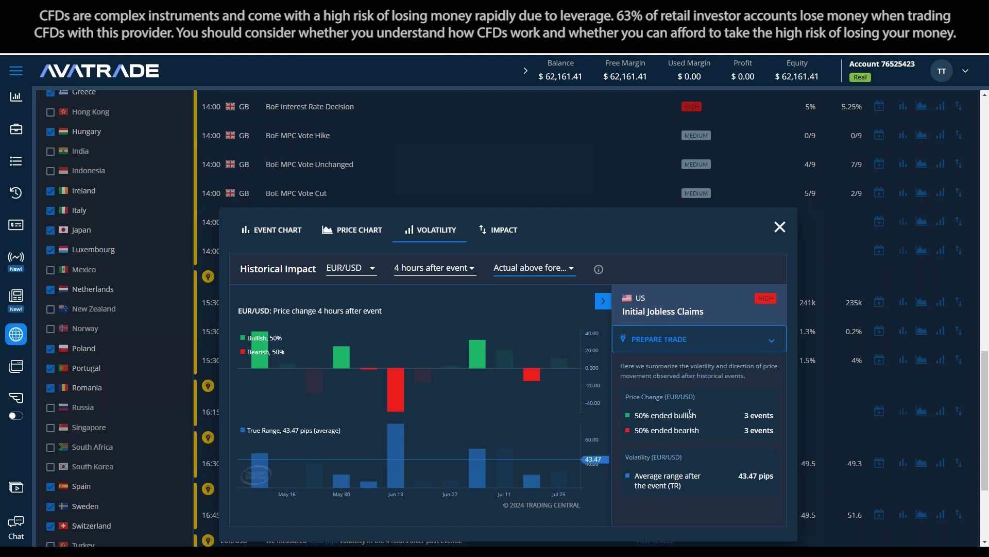
Compare Initial Jobless Claims releases with actual below forecast against actual above forecast, and close the volatility window
left_click(526, 273)
left_click(540, 293)
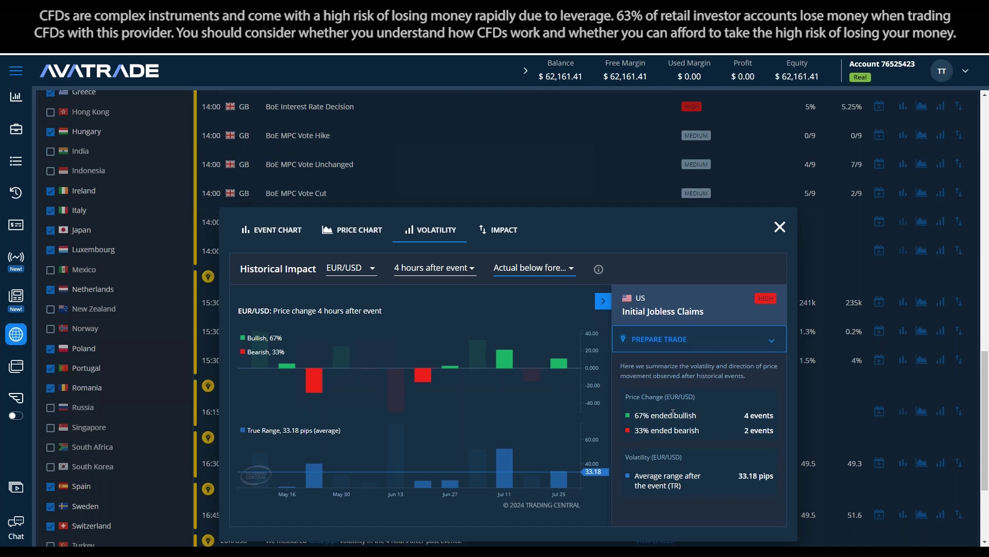
left_click(528, 271)
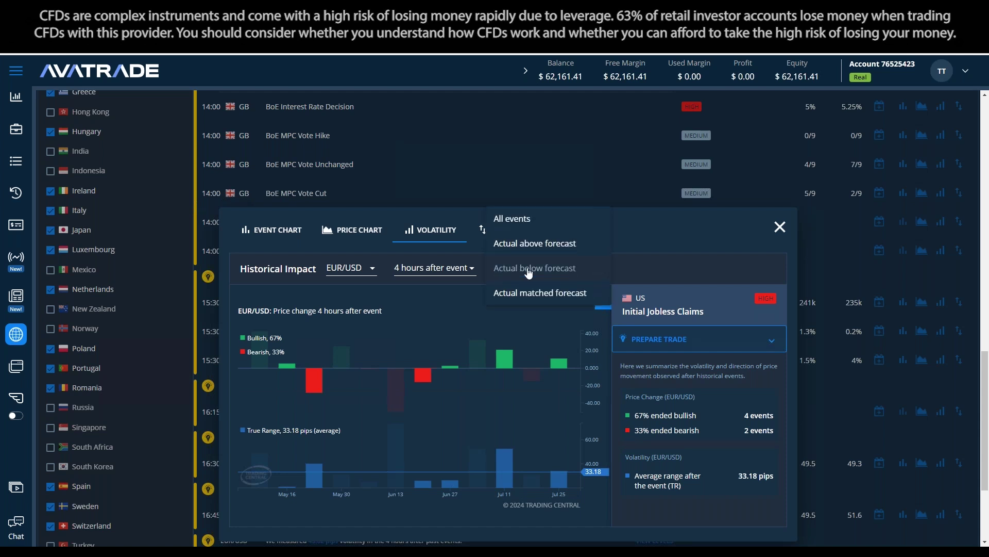
left_click(542, 251)
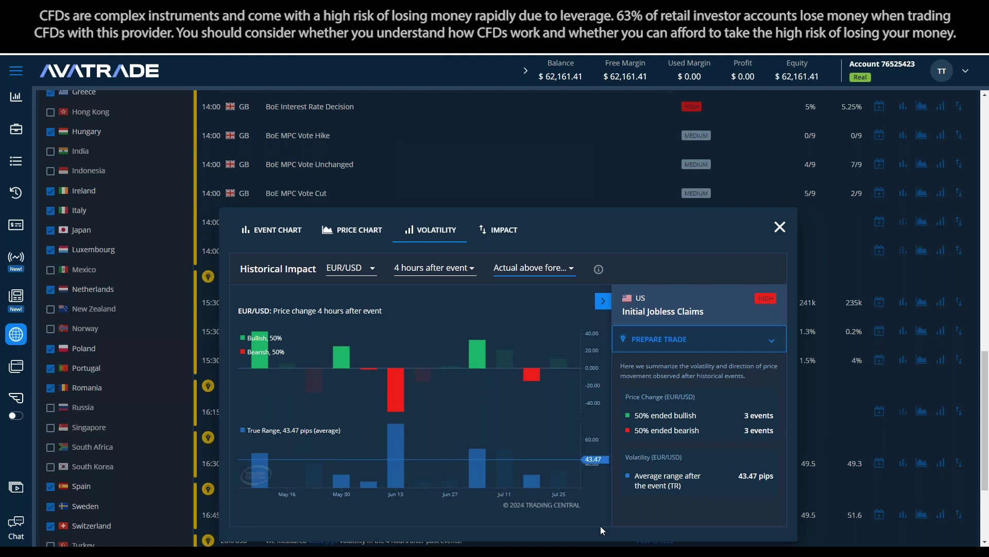
left_click(547, 270)
left_click(546, 292)
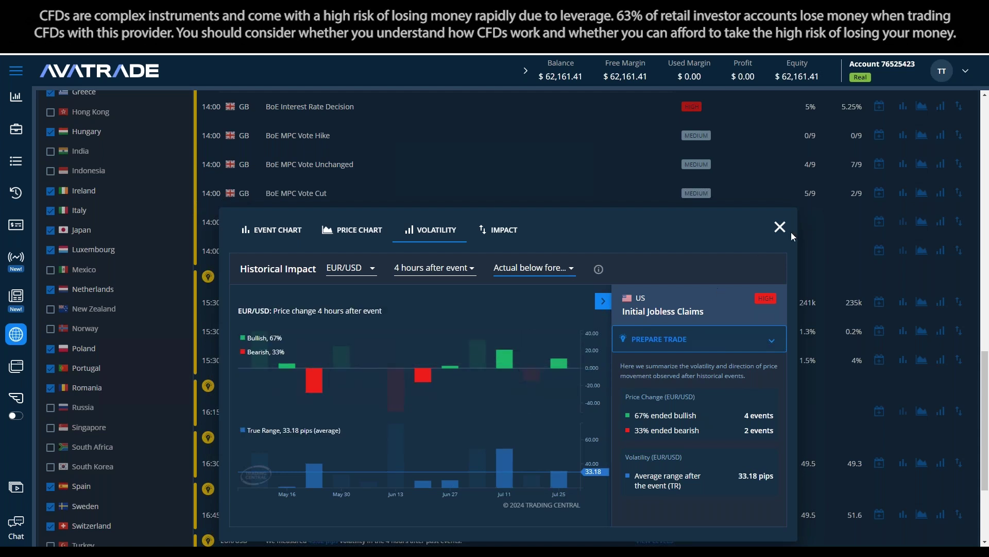
left_click(535, 269)
left_click(550, 244)
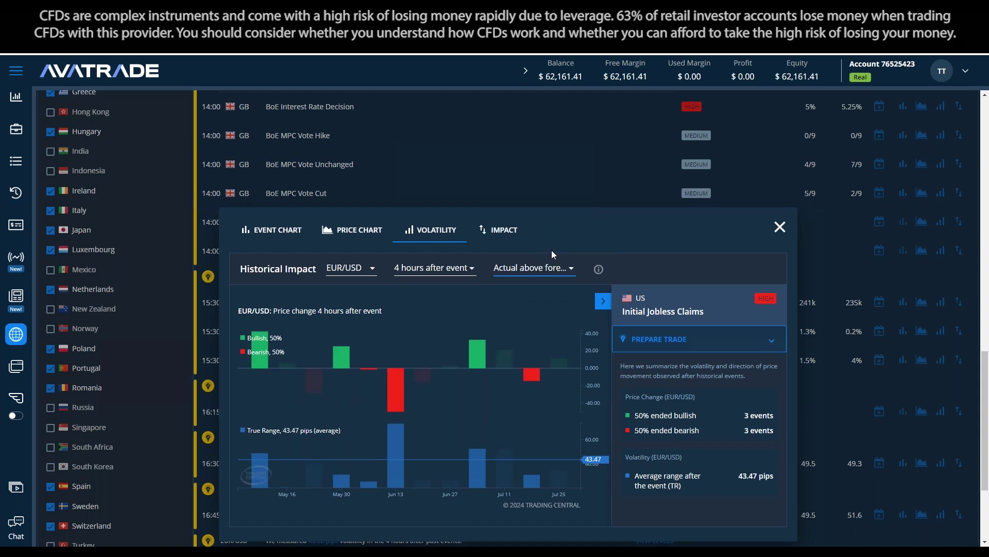
key("Escape")
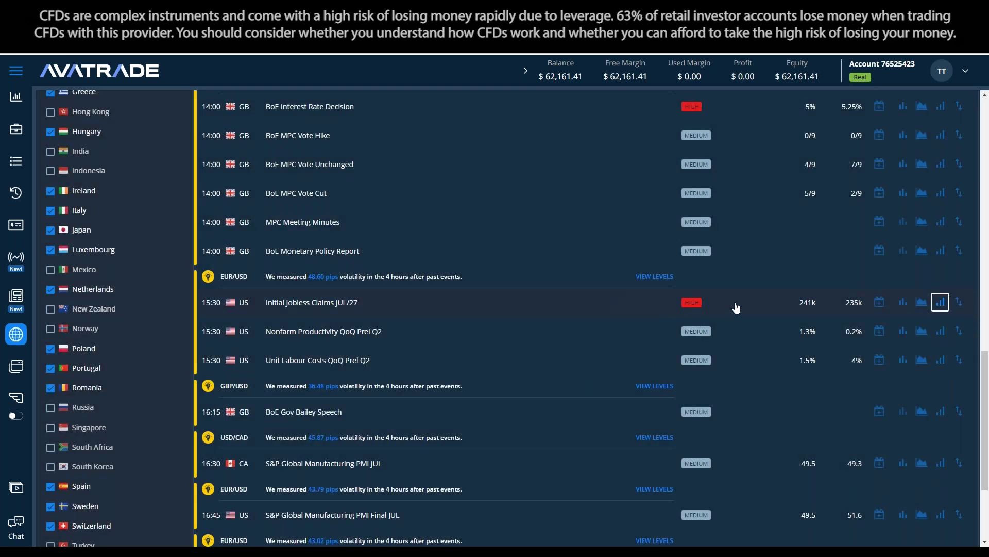
View the ISM Manufacturing PMI's EUR/USD volatility history for actual above forecast and examine the average range after the event
scroll(523, 287, "up", 2)
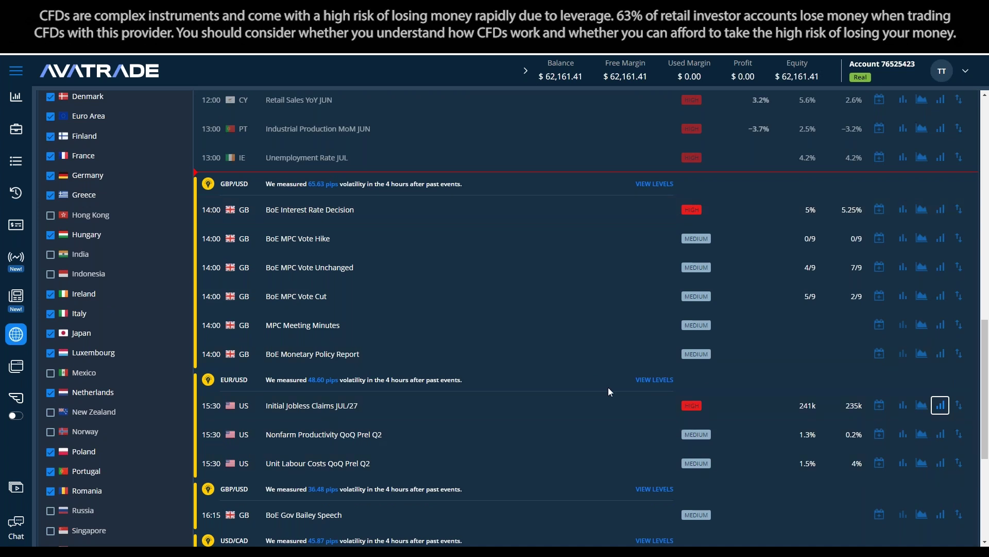
scroll(608, 391, "down", 5)
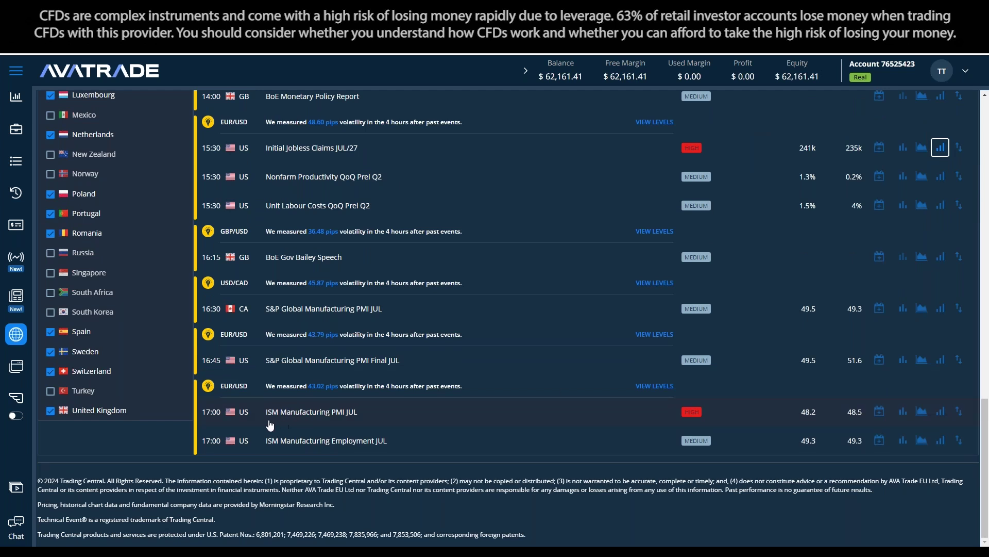
left_click(941, 413)
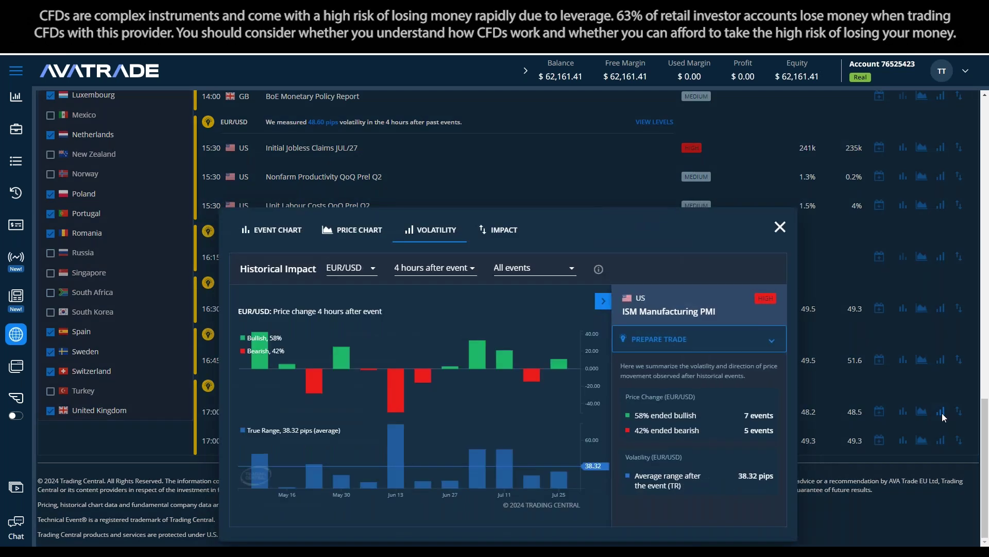
left_click(513, 267)
left_click(513, 291)
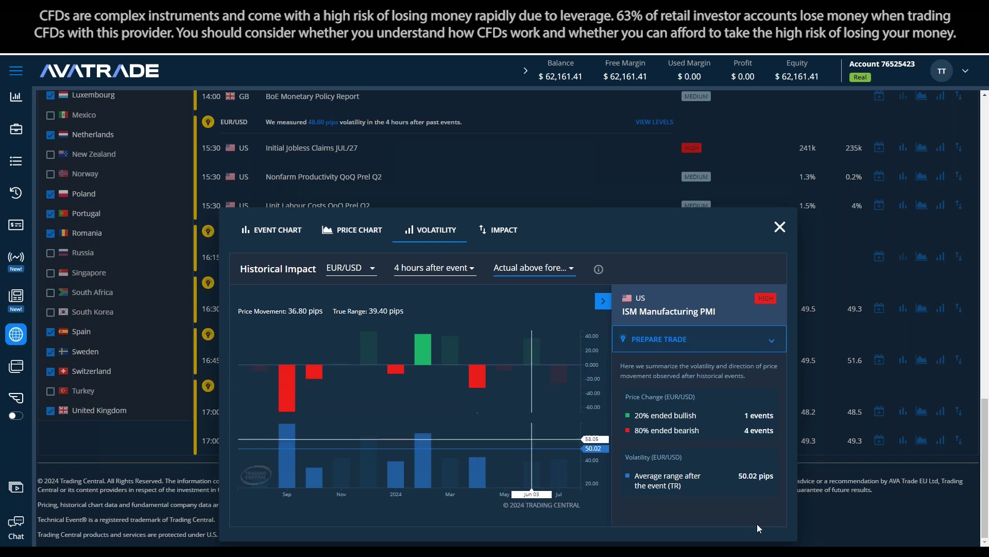
left_click_drag(741, 477, 774, 477)
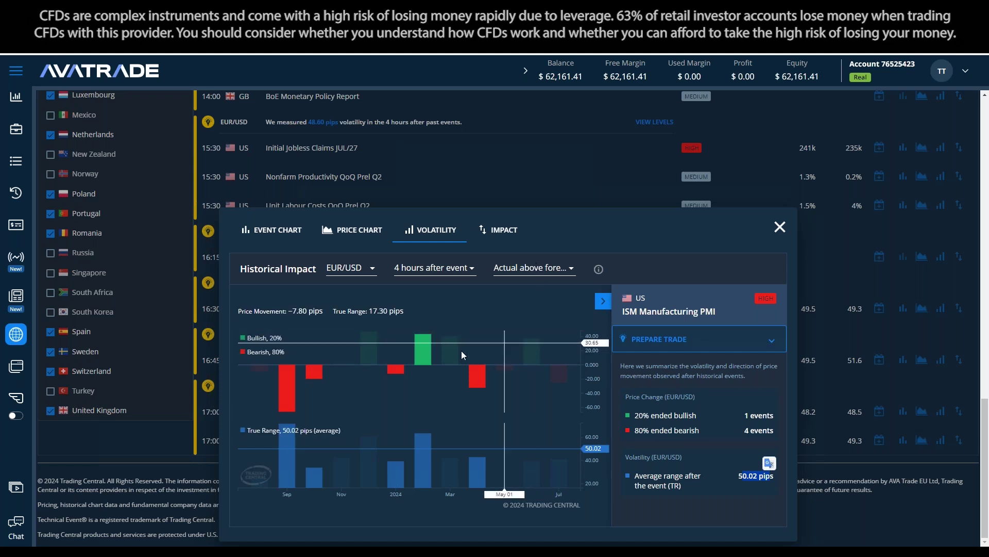
Check the ISM Manufacturing PMI's average EUR/USD range 5 minutes after the event, and return the chart to 4 hours after event
left_click(438, 277)
left_click(438, 368)
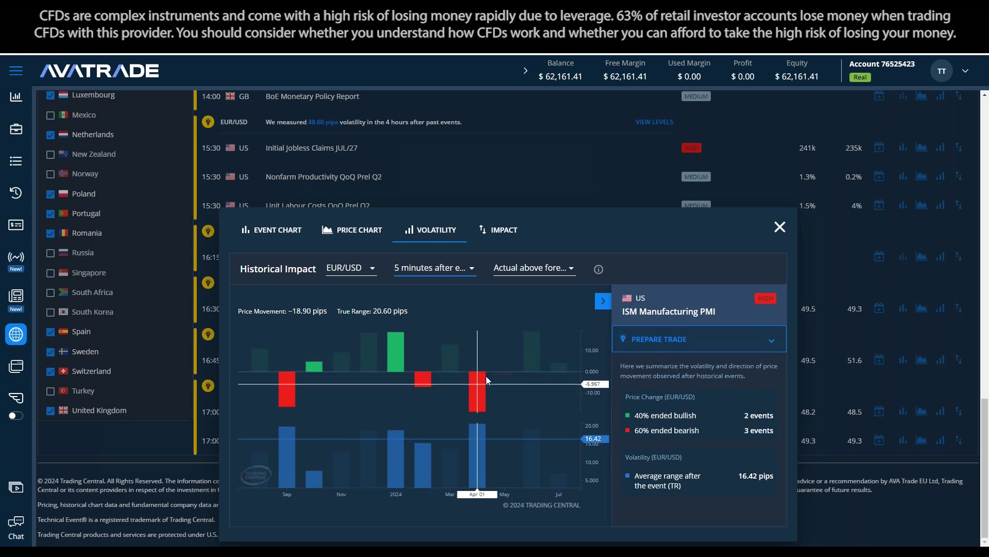
left_click_drag(737, 475, 773, 478)
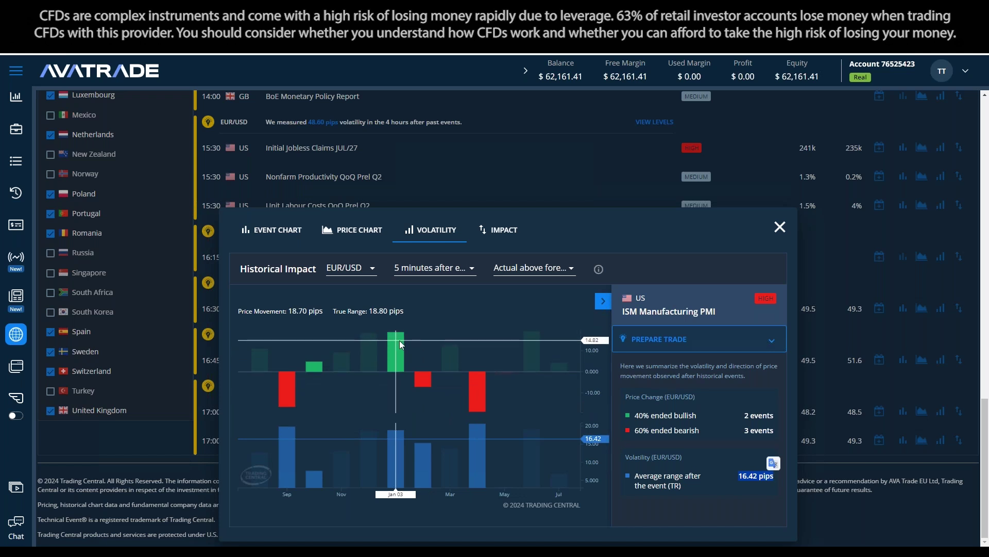
left_click(416, 270)
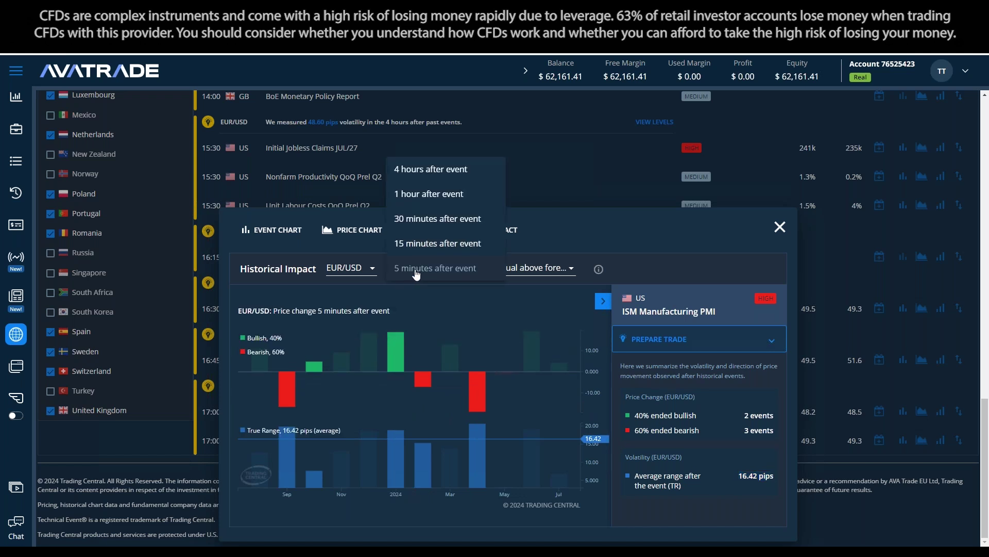
left_click(432, 169)
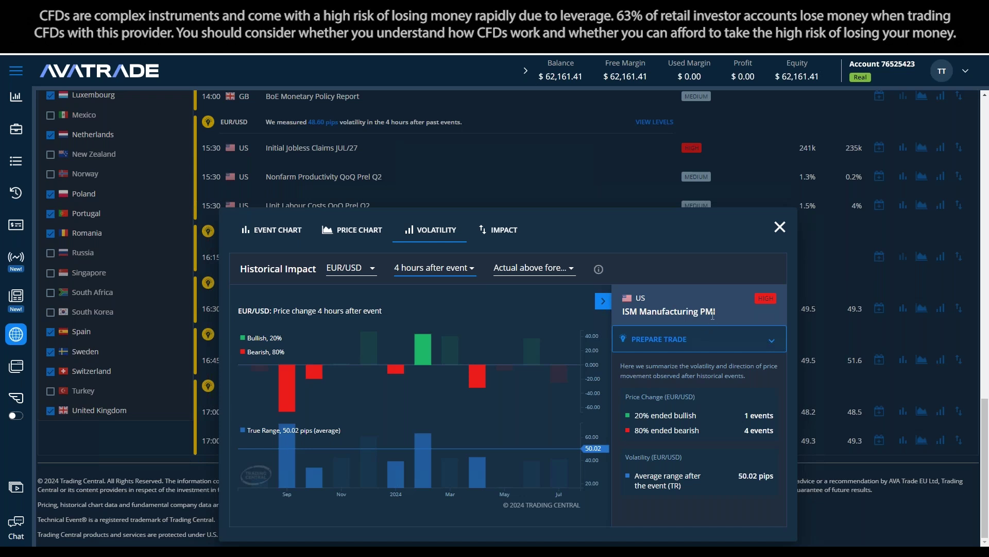
Compare ISM Manufacturing PMI releases with actual below forecast against actual above forecast, leaving the chart on actual below forecast
left_click(544, 278)
left_click(530, 289)
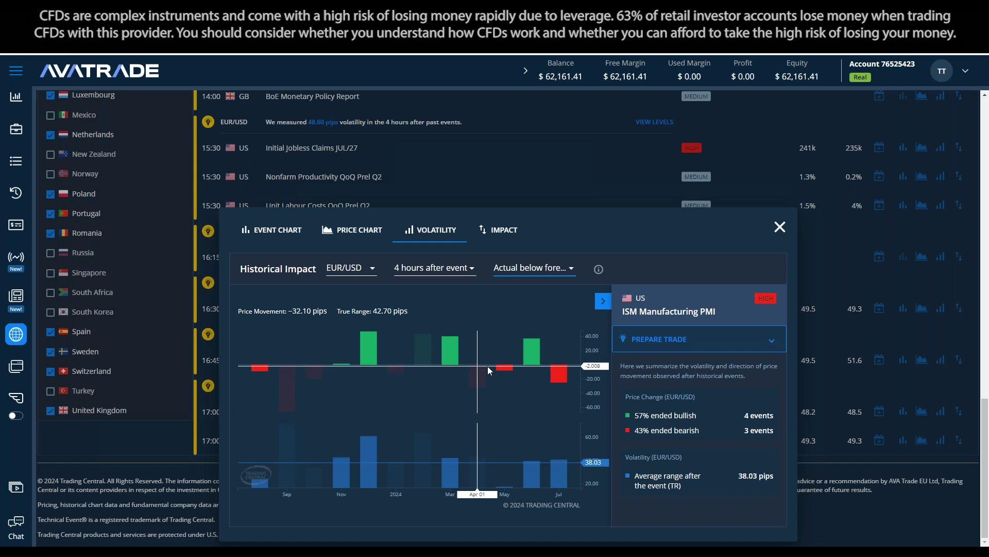
left_click(536, 274)
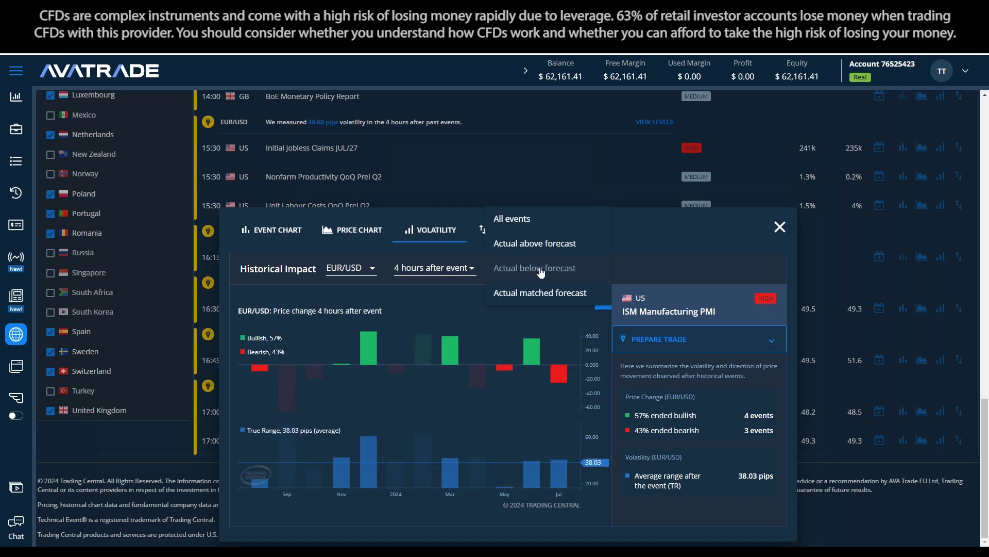
left_click(552, 244)
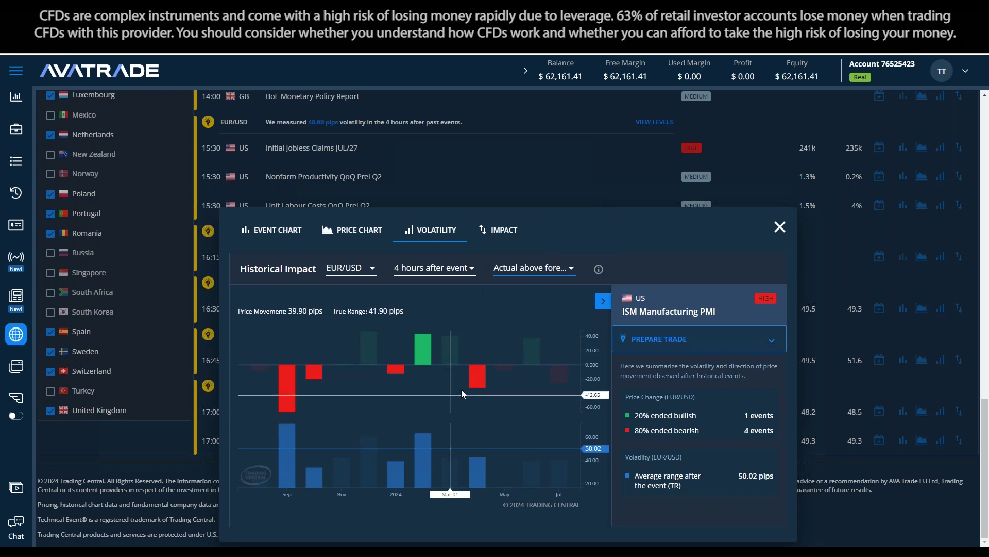
left_click(515, 276)
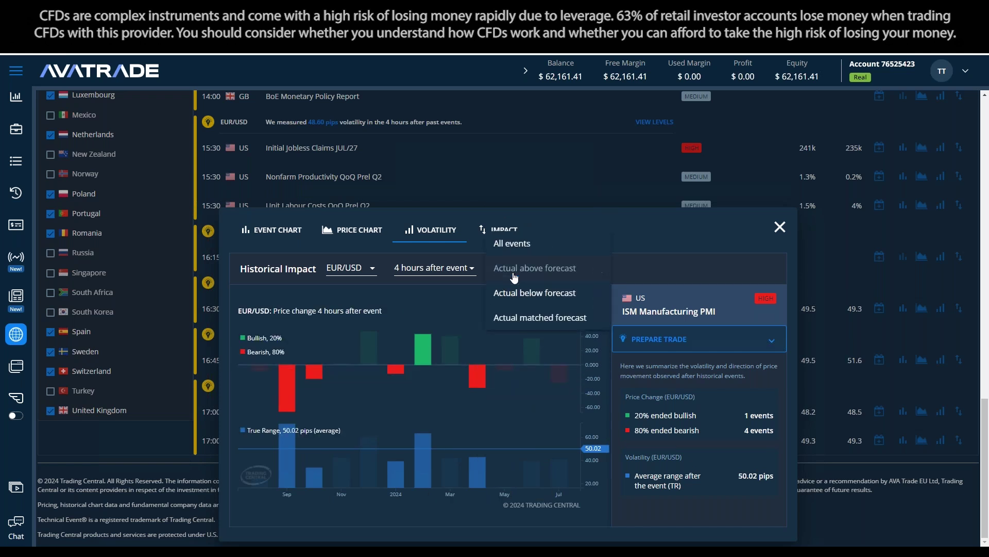
left_click(518, 303)
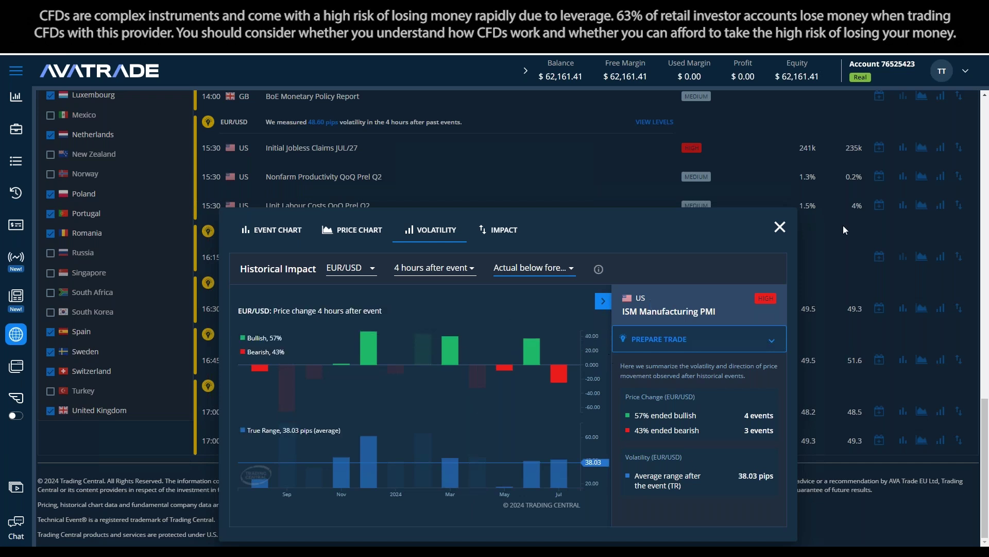
Close the ISM Manufacturing PMI volatility window and show the economic calendar events for 2 August 2024
left_click(780, 225)
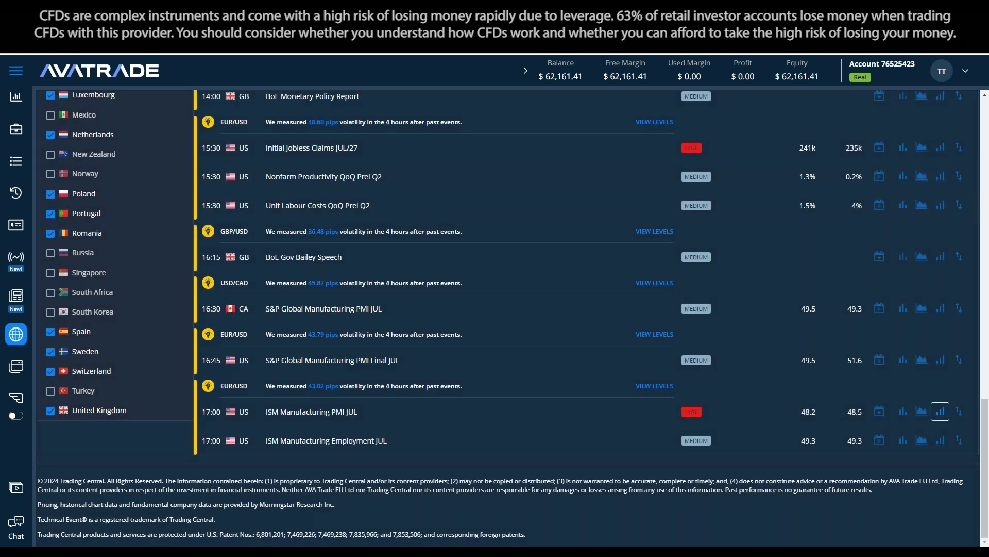
scroll(630, 273, "up", 4)
scroll(608, 245, "down", 4)
scroll(371, 428, "up", 15)
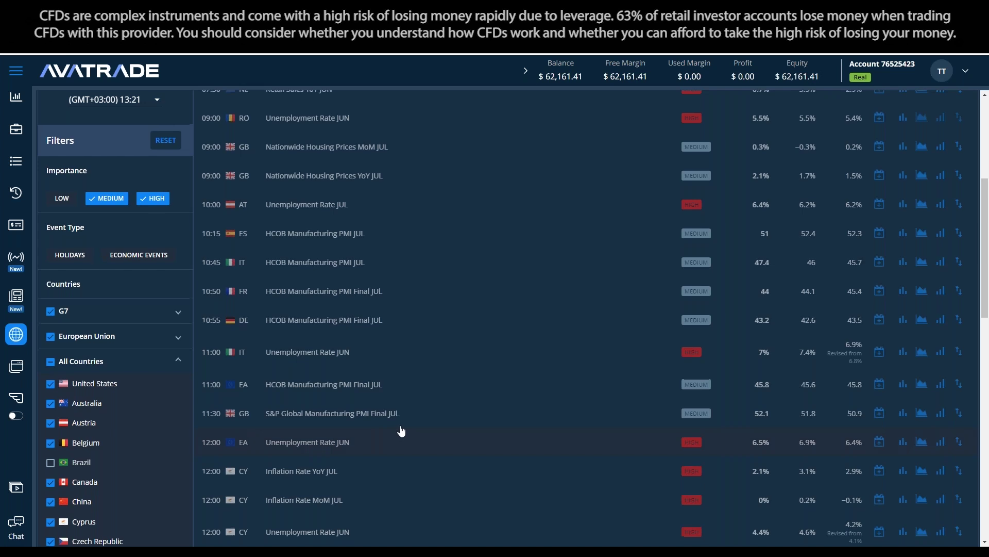
scroll(402, 430, "up", 5)
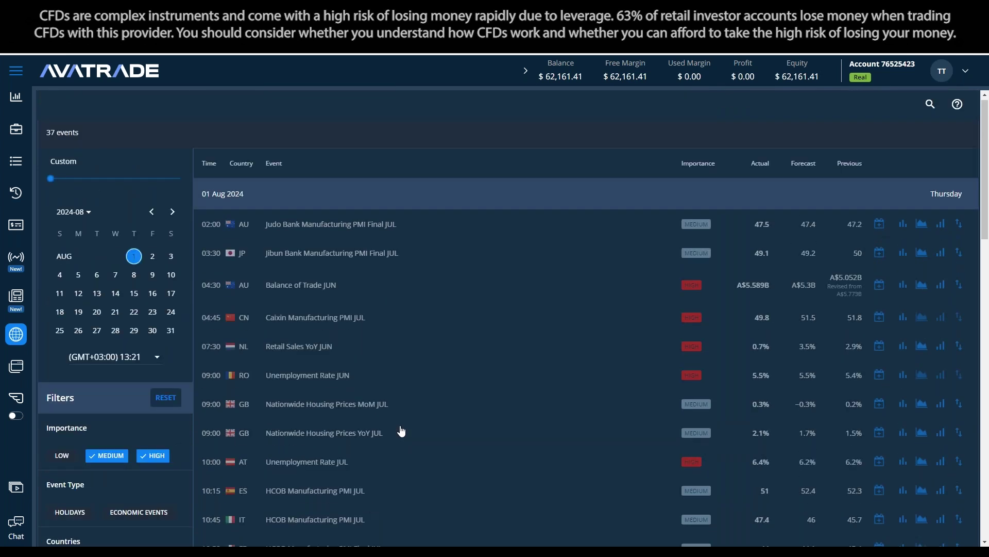
left_click(152, 259)
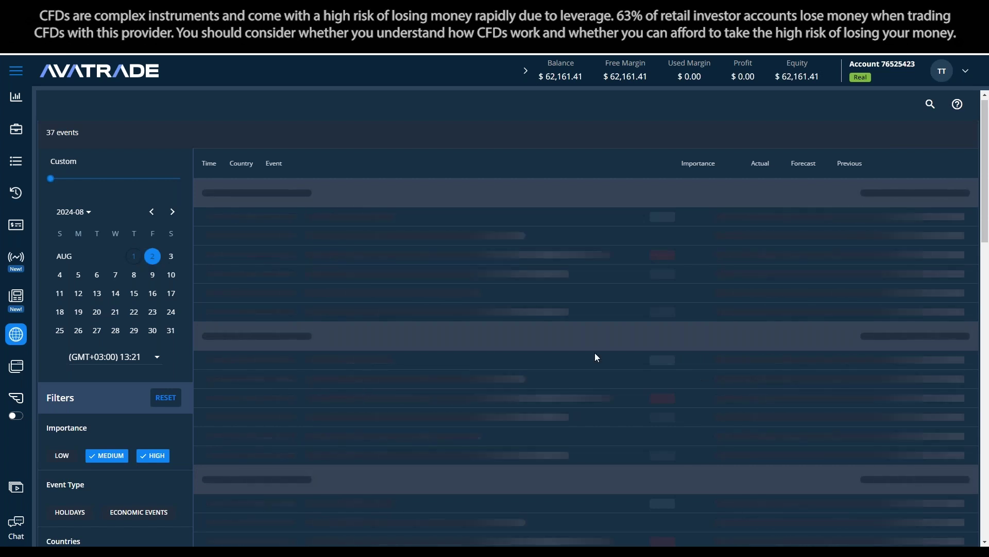
View the US Non Farm Payrolls JUL volatility history for EUR/USD, 4 hours after event, filtered to actual above forecast
scroll(615, 351, "down", 2)
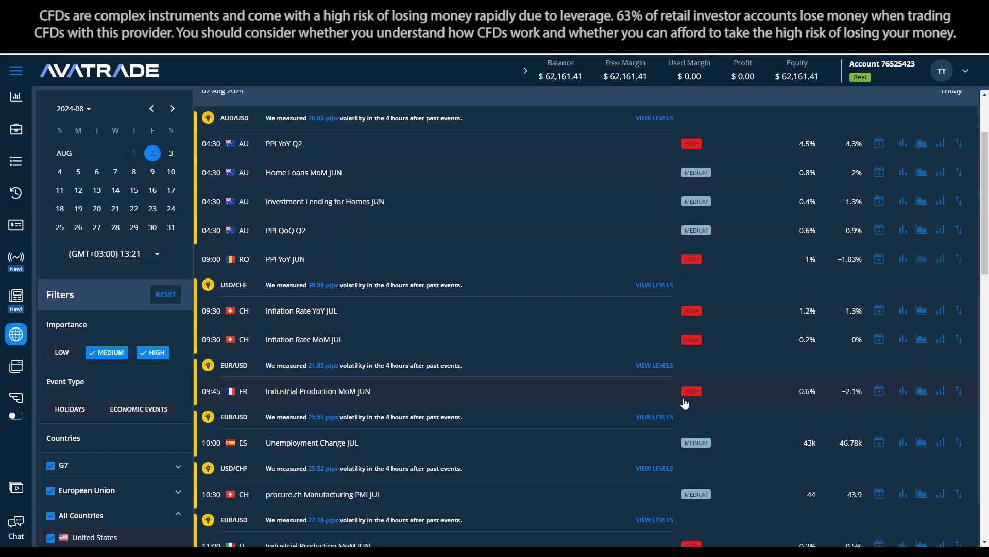
scroll(592, 449, "down", 5)
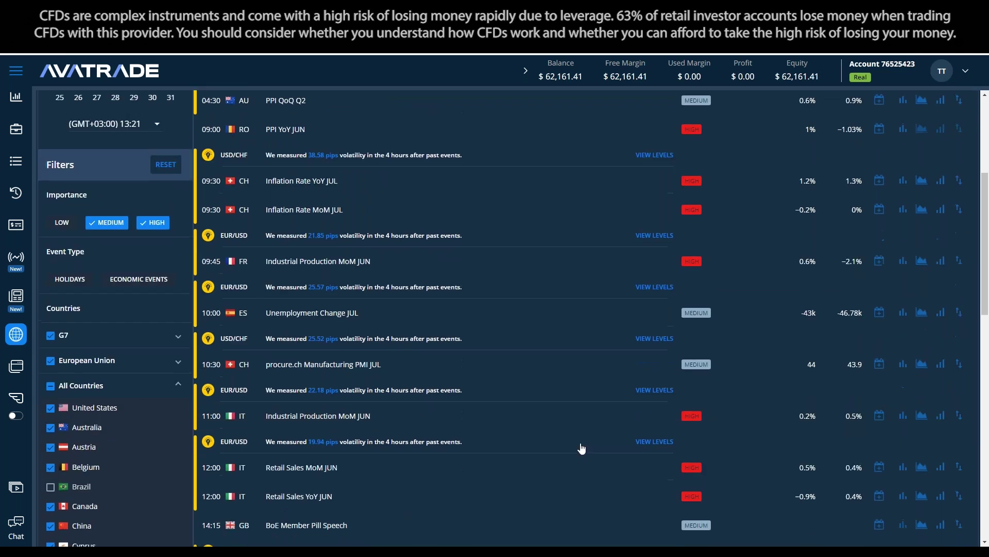
scroll(526, 445, "down", 3)
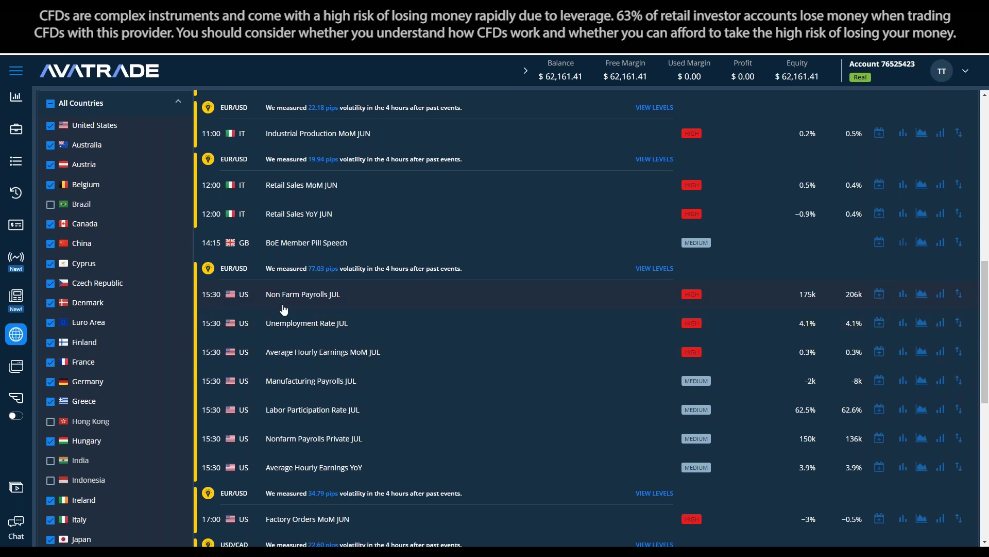
left_click(941, 294)
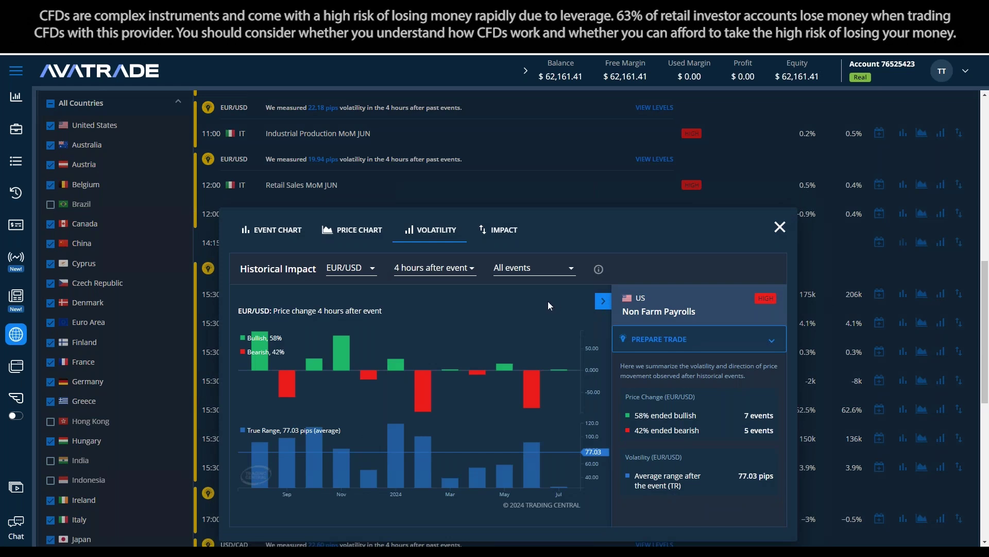
left_click(345, 273)
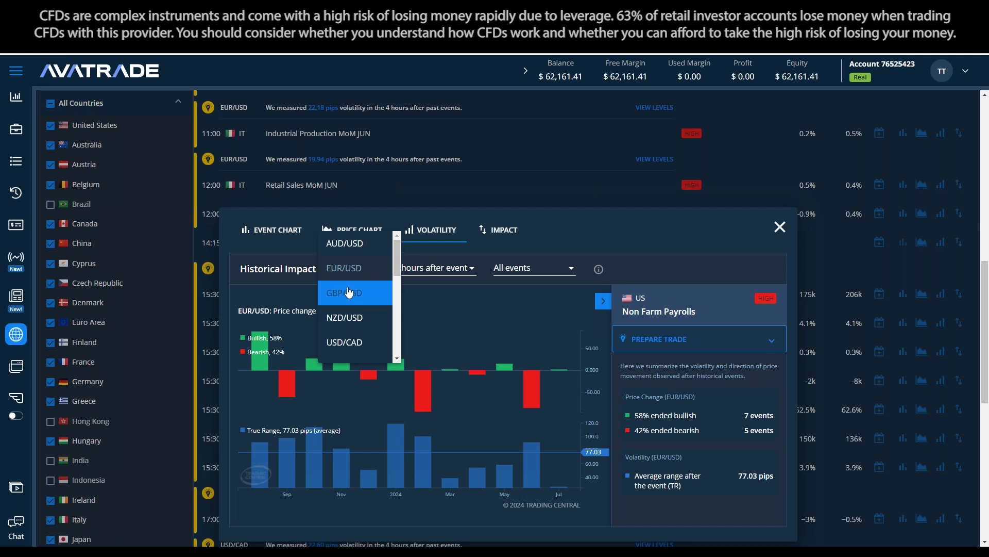
left_click(356, 267)
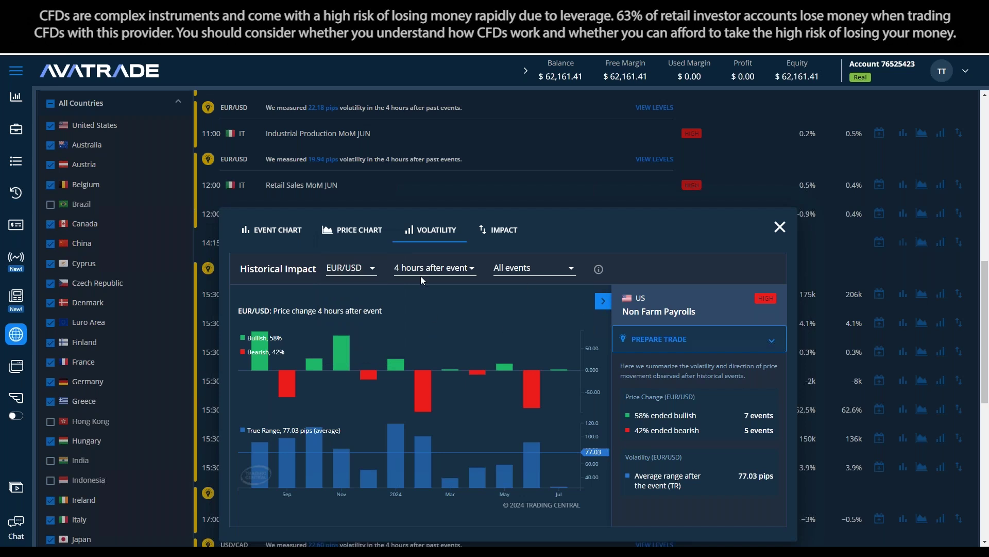
left_click(524, 273)
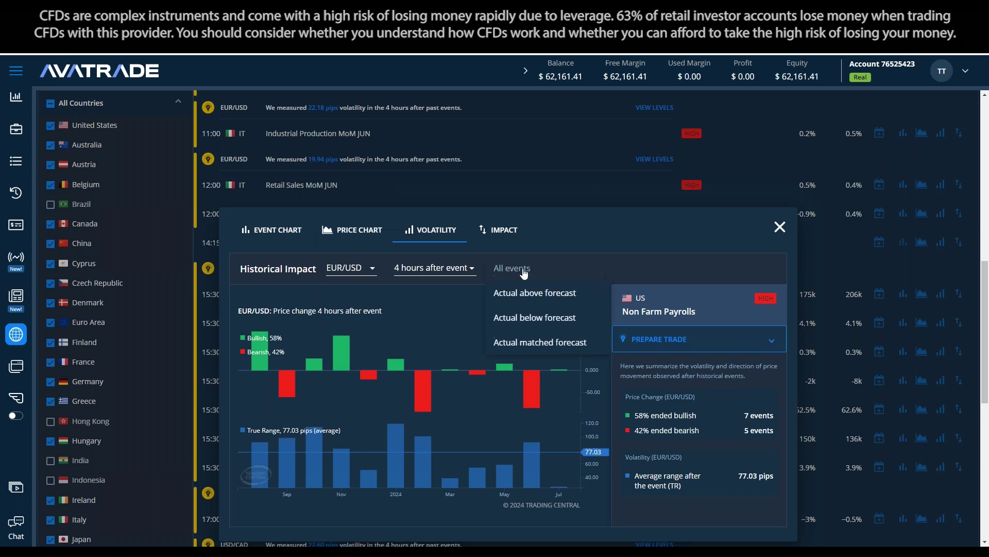
left_click(534, 295)
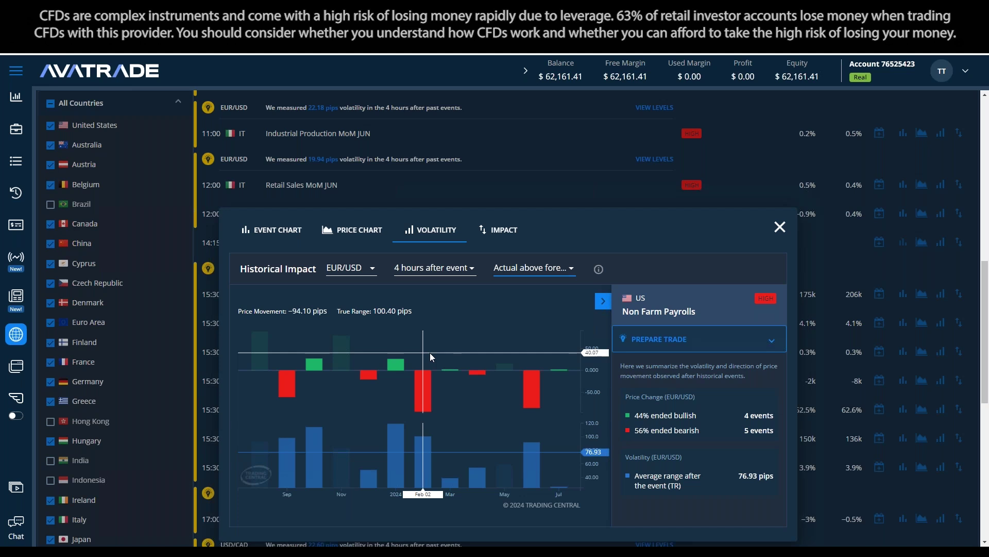
Filter the Non Farm Payrolls history to actual below forecast and check the average EUR/USD range 5 minutes after event
left_click(548, 272)
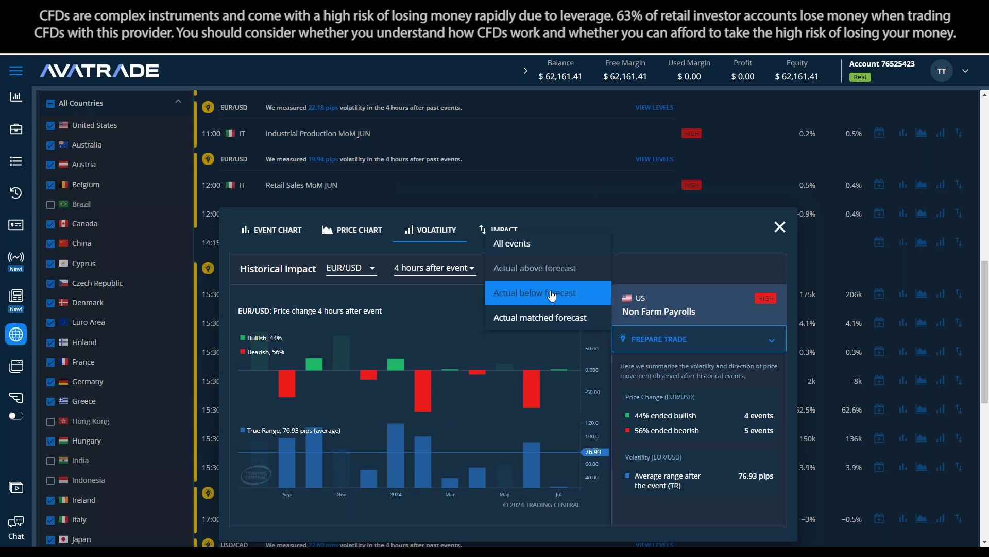
left_click(552, 294)
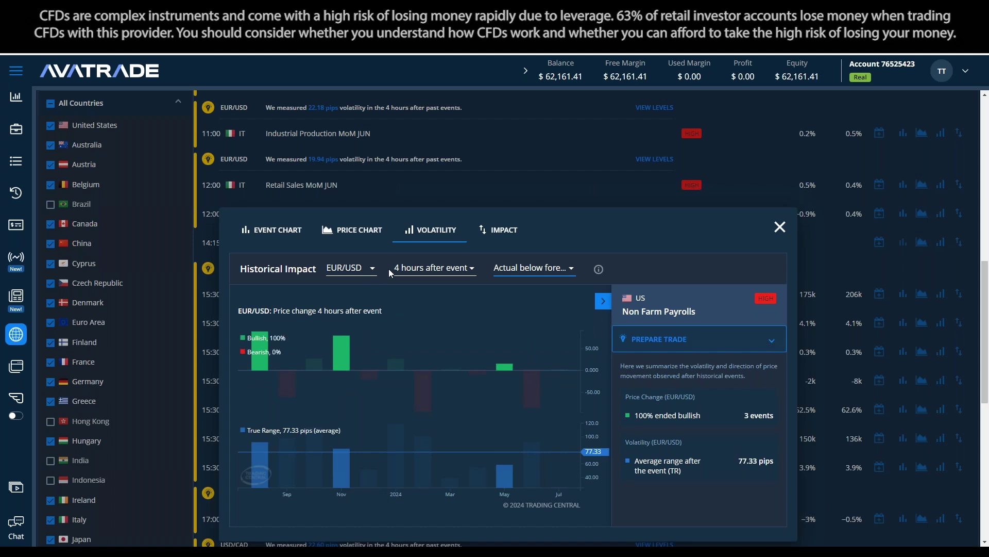
left_click(412, 268)
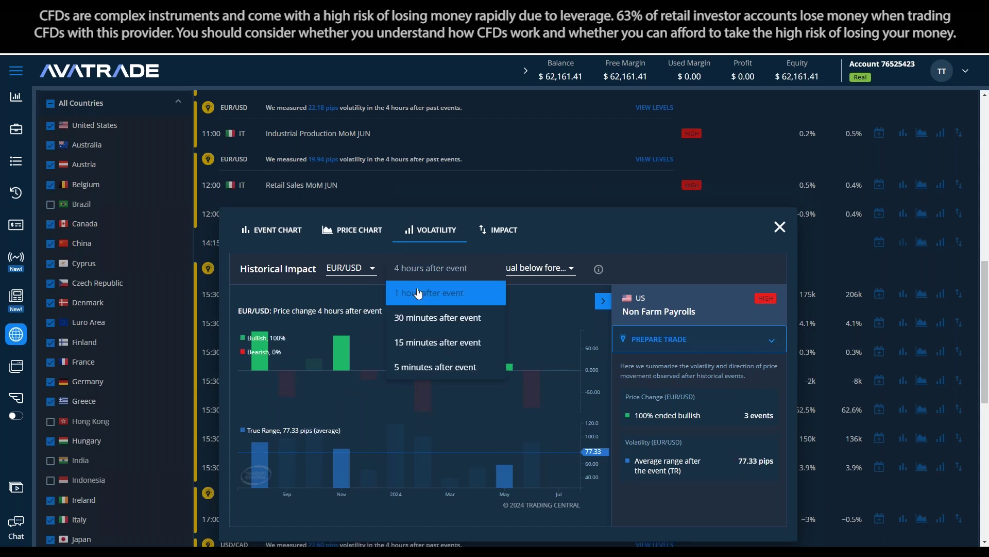
left_click(419, 366)
left_click_drag(738, 464, 781, 460)
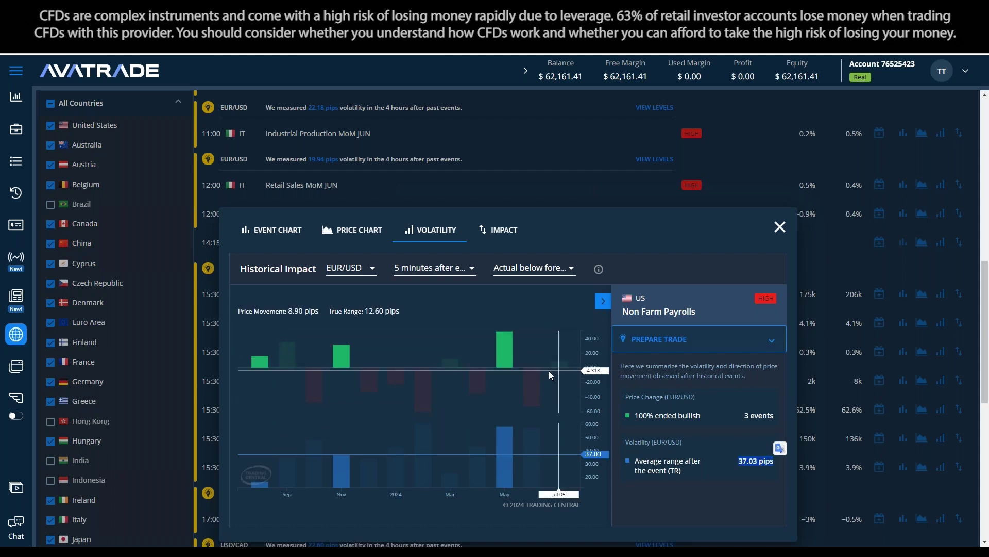
Return the Non Farm Payrolls chart to 4 hours after event, and examine the average range and the individual releases' price movements
left_click(446, 272)
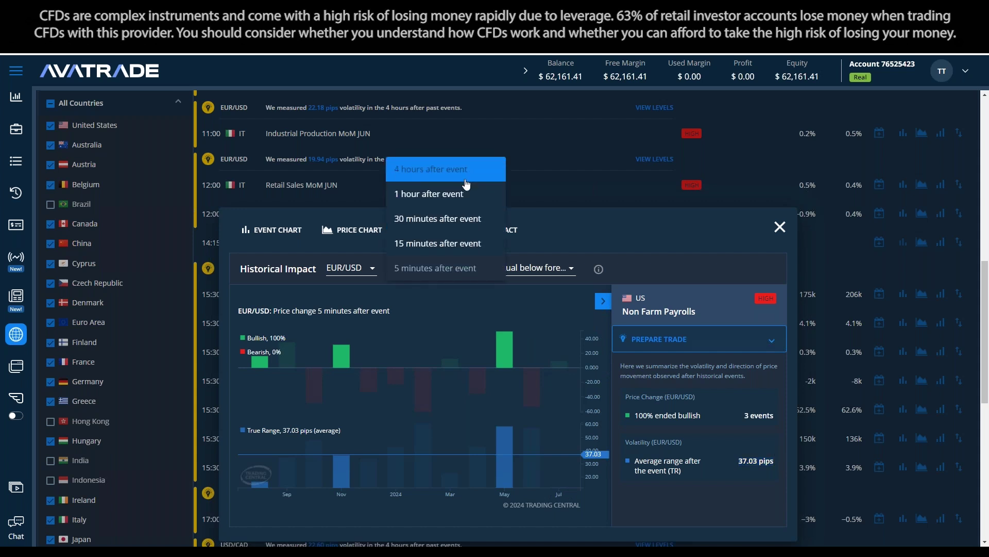
left_click(446, 169)
left_click_drag(741, 460, 777, 463)
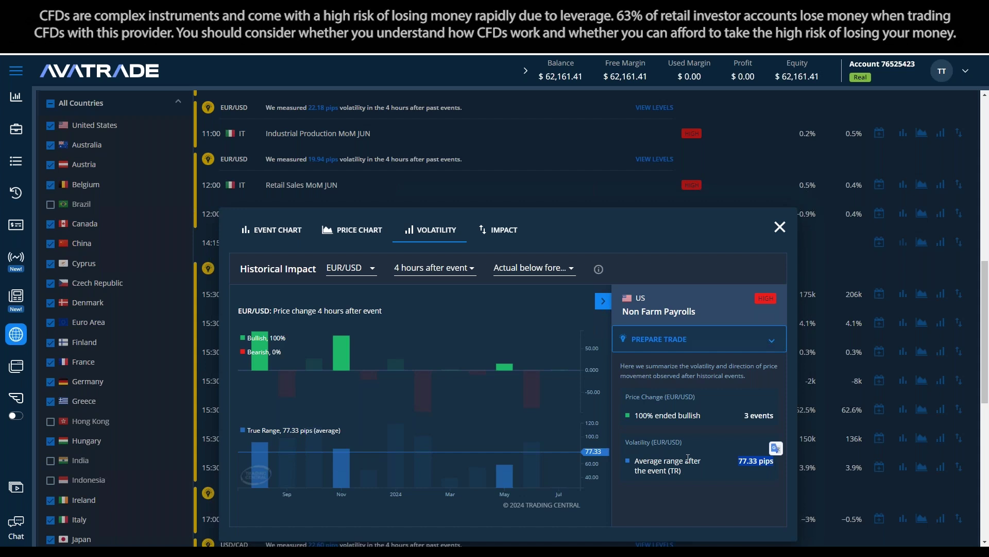
mouse_move(354, 332)
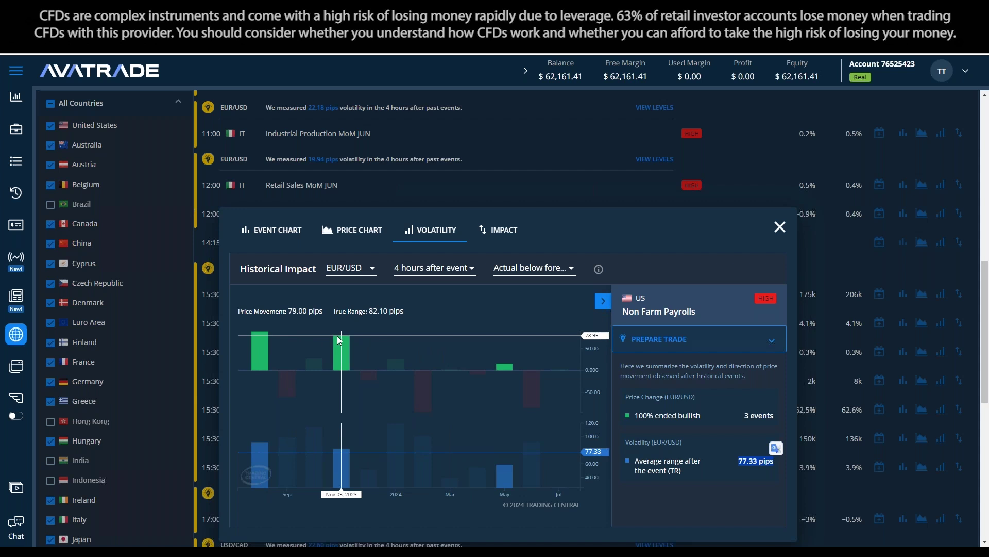
mouse_move(499, 370)
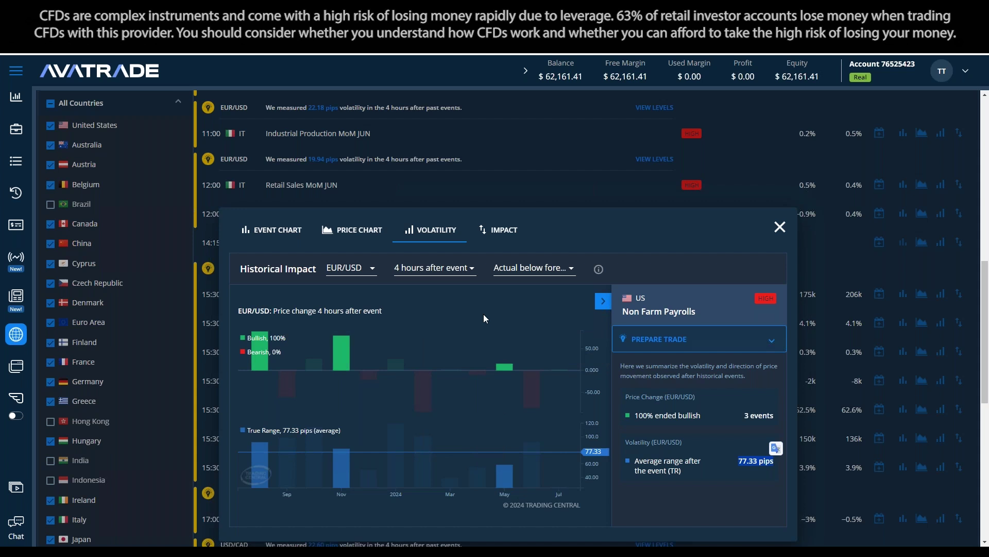
Review the Non Farm Payrolls releases with actual above forecast again, and close the volatility window
left_click(514, 276)
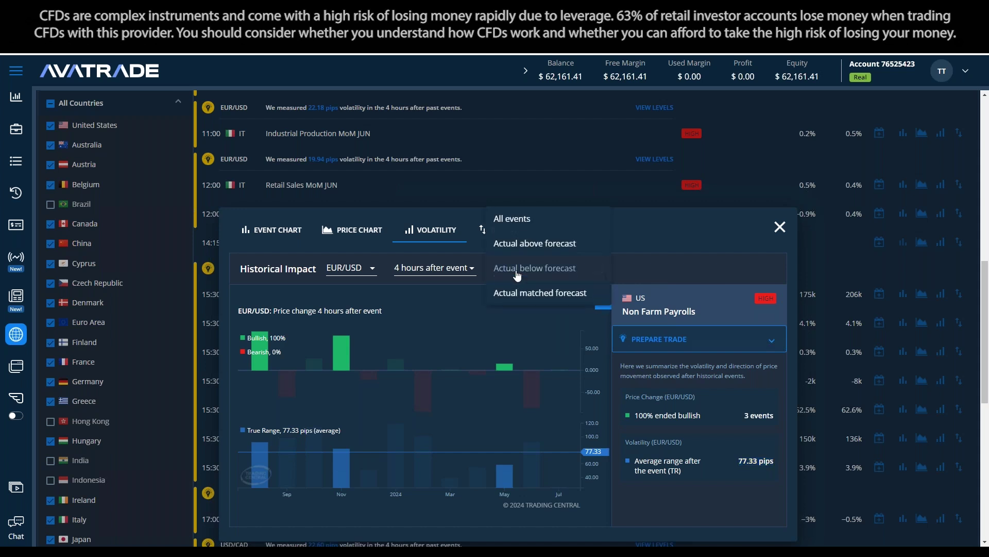
left_click(541, 241)
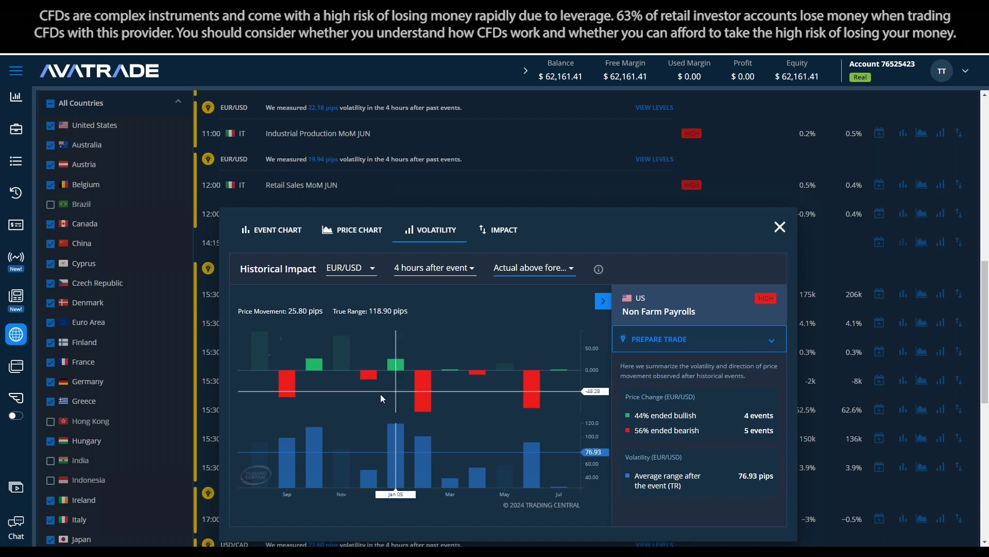
left_click(780, 227)
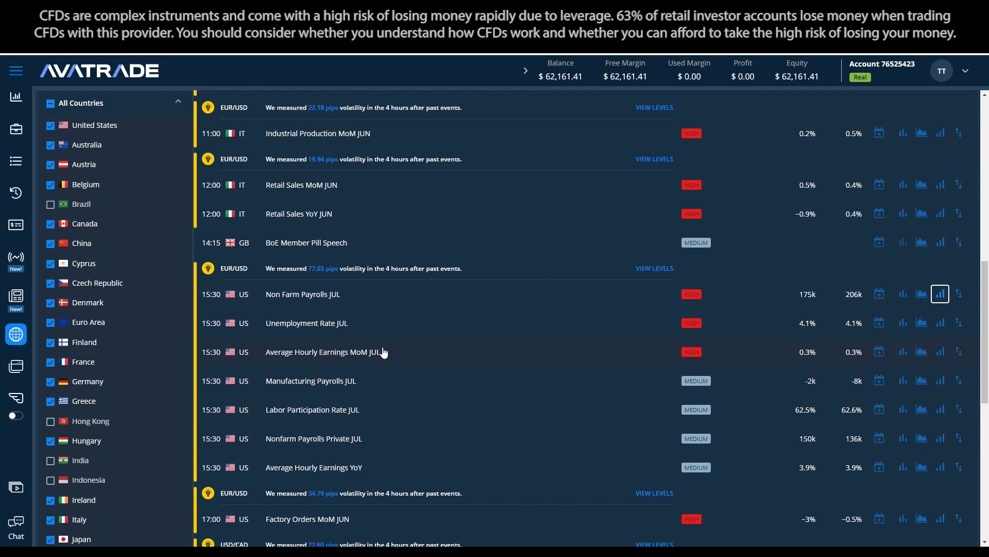
View the Average Hourly Earnings MoM JUL volatility history for EUR/USD with actual above forecast and with actual below forecast
left_click(941, 352)
left_click(519, 270)
left_click(536, 293)
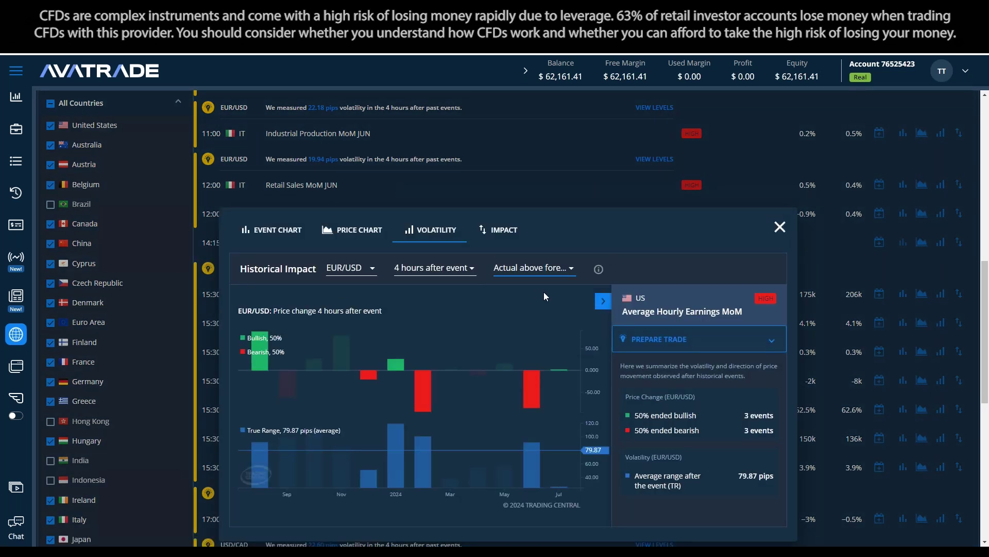
left_click(534, 268)
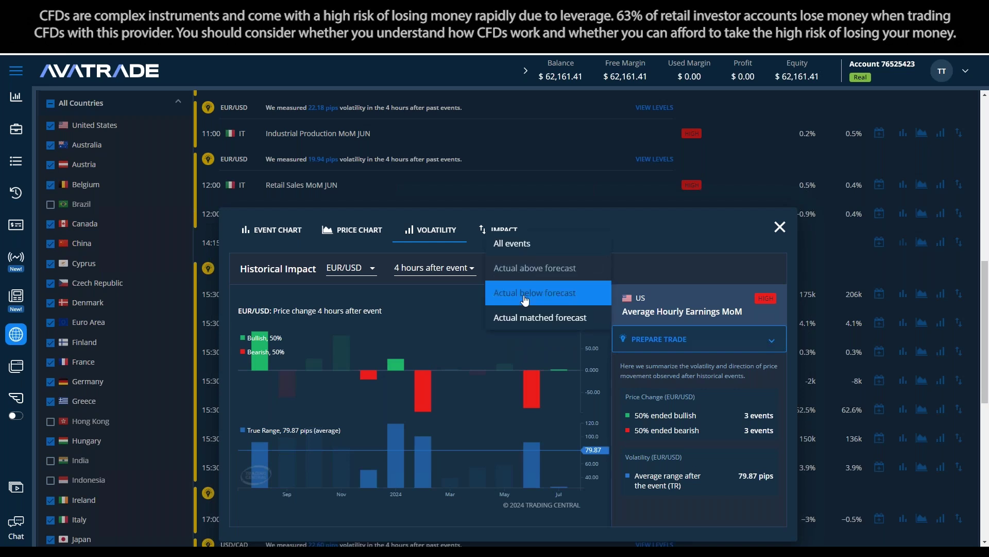
left_click(536, 287)
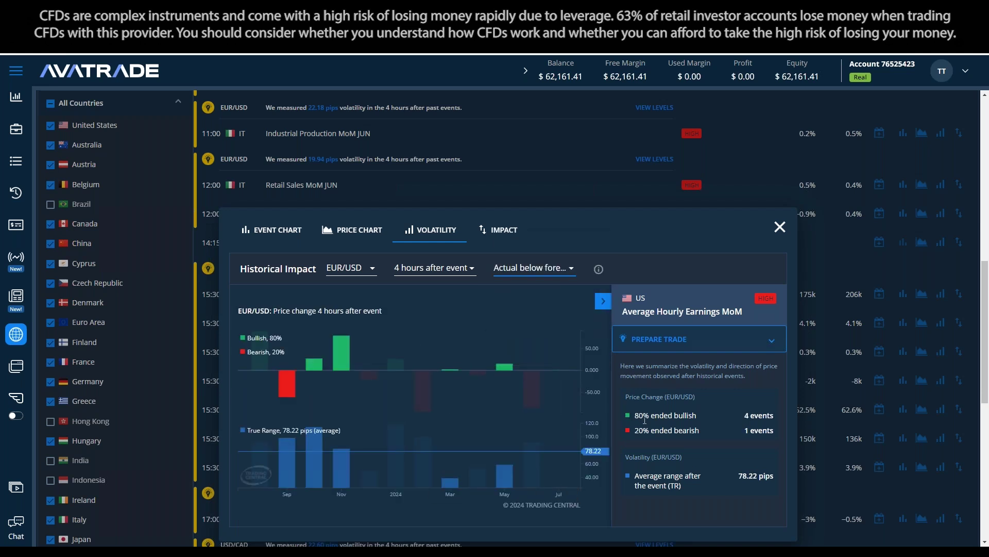
mouse_move(552, 366)
Recheck Average Hourly Earnings MoM for actual above and below forecast, close its volatility window, and look through the day's remaining events
left_click(536, 268)
left_click(548, 247)
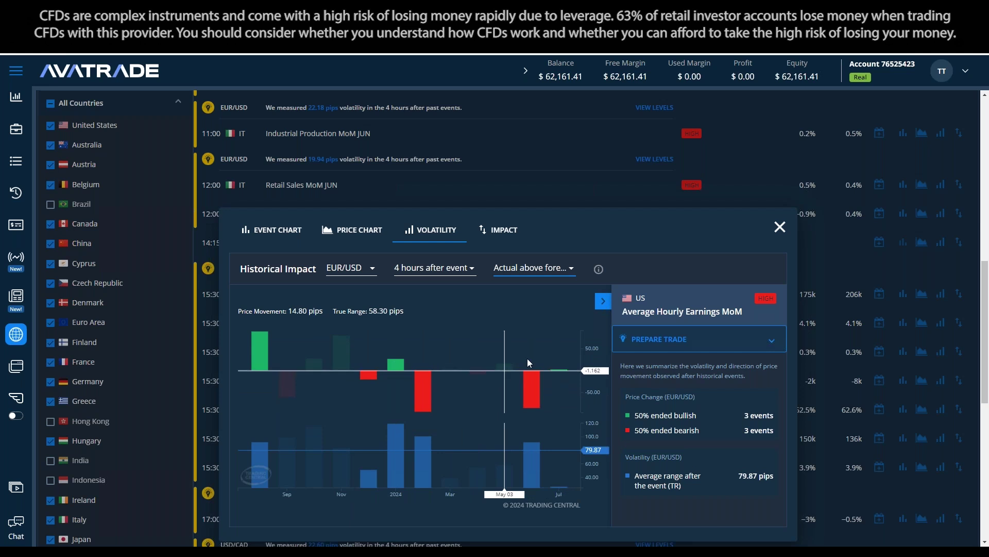
left_click(536, 268)
left_click(524, 289)
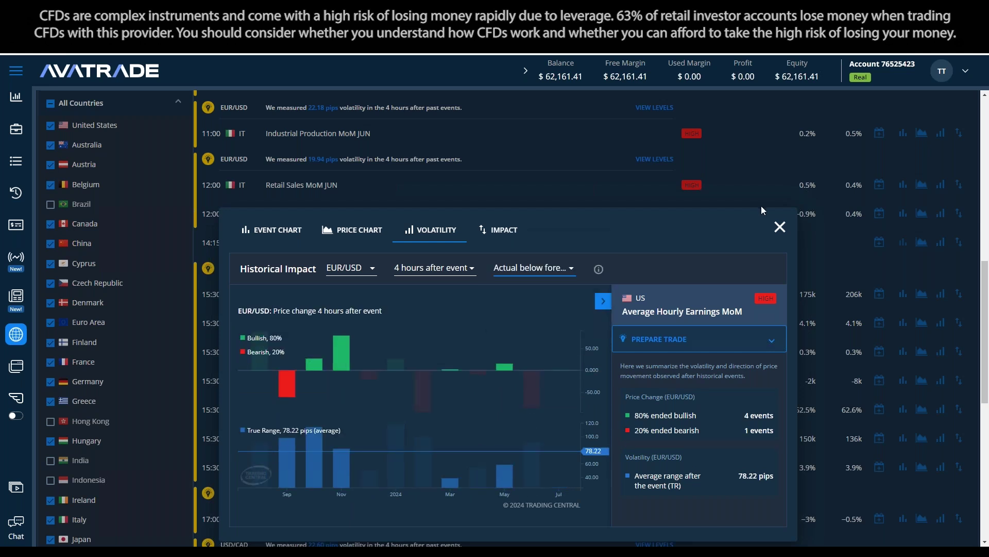
left_click(777, 230)
scroll(500, 394, "down", 1)
scroll(500, 395, "down", 2)
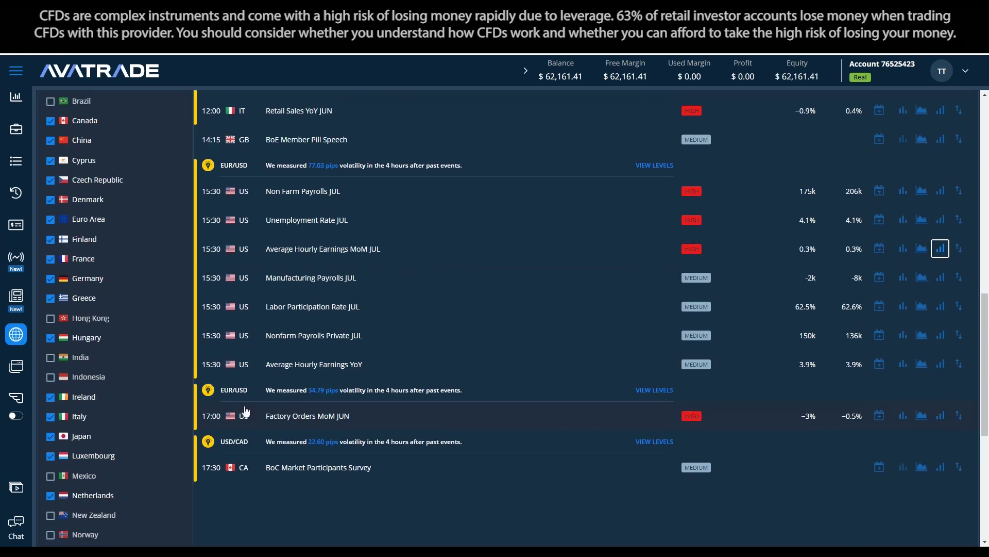
scroll(260, 393, "up", 10)
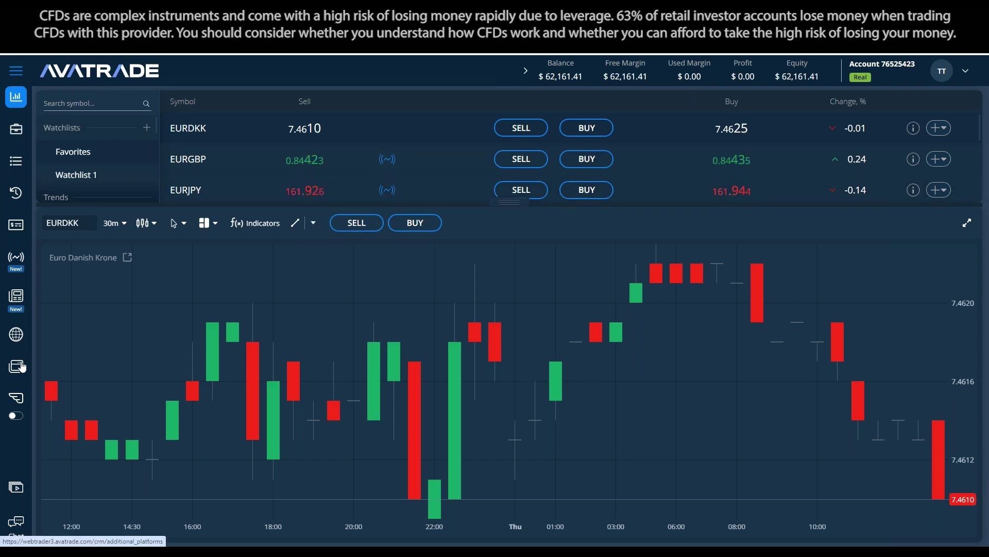
Open Market Buzz, check the mentions of the MSFT and NVDA stock bubbles, and open the NVIDIA Corp details
mouse_move(16, 334)
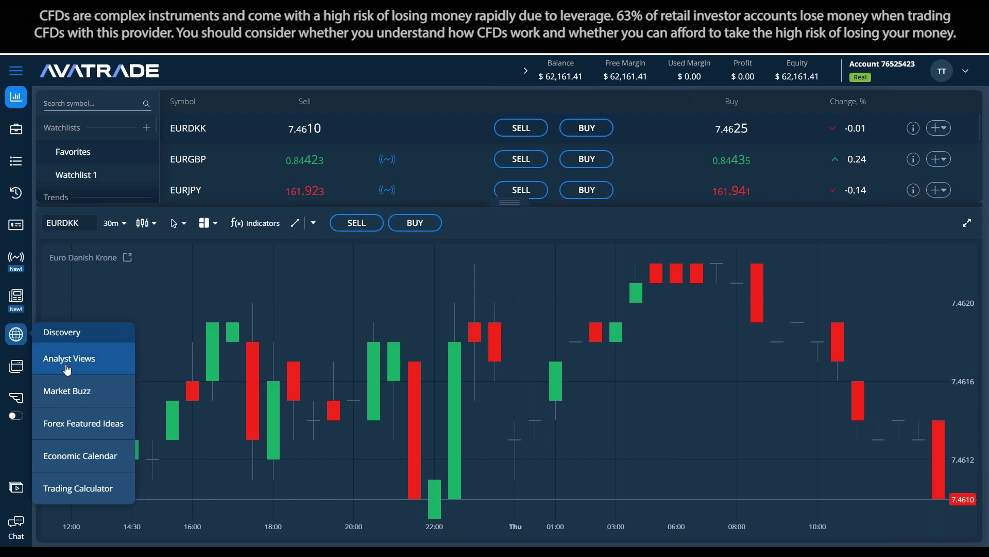
left_click(73, 393)
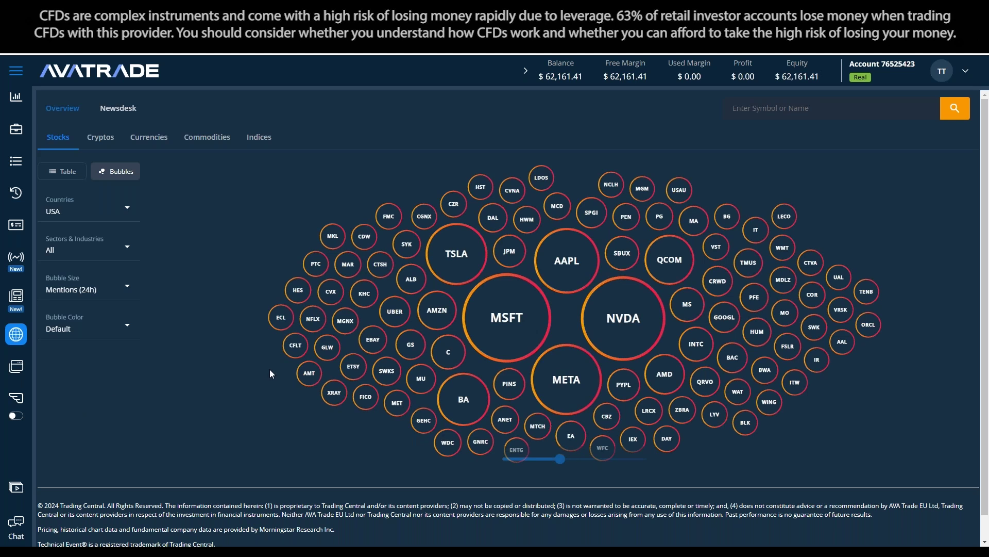
mouse_move(522, 314)
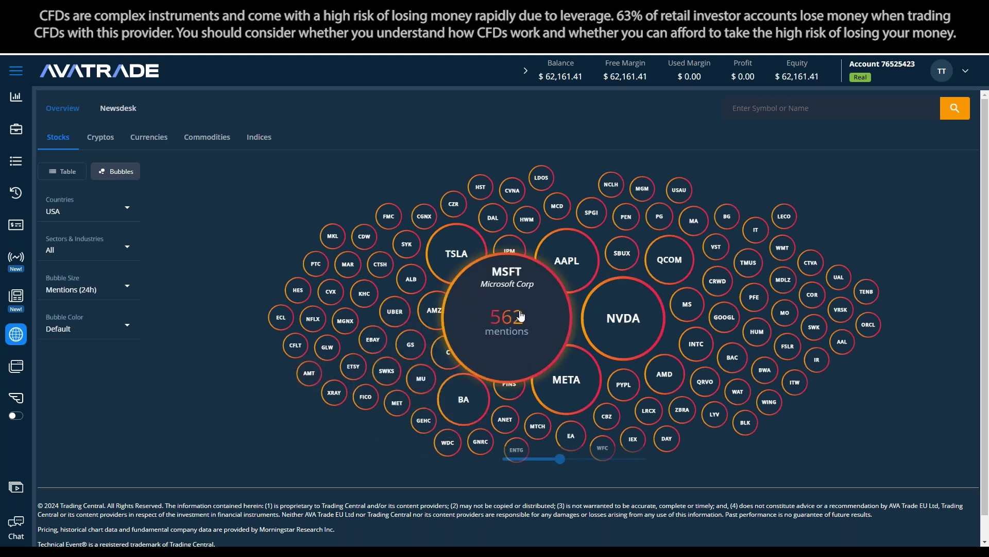
mouse_move(629, 317)
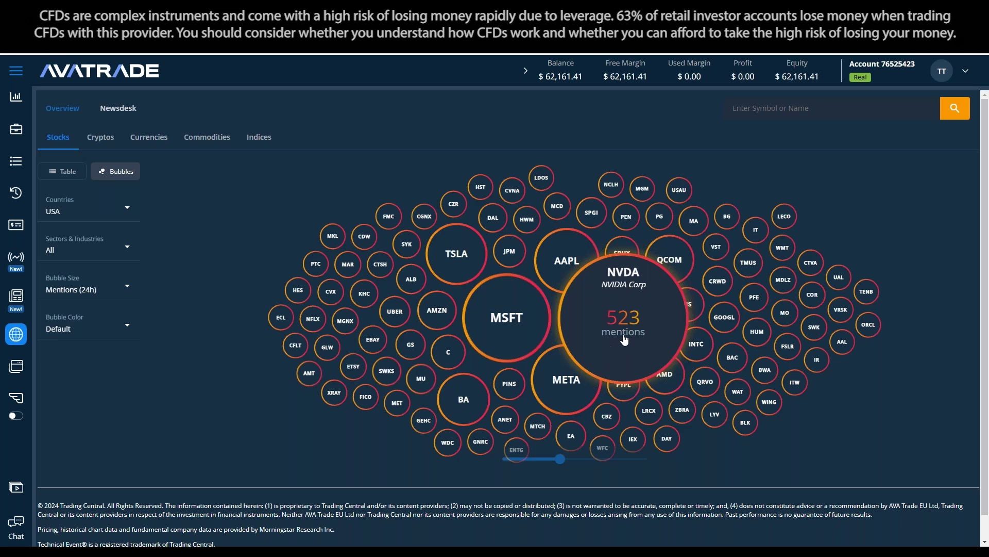
left_click(624, 319)
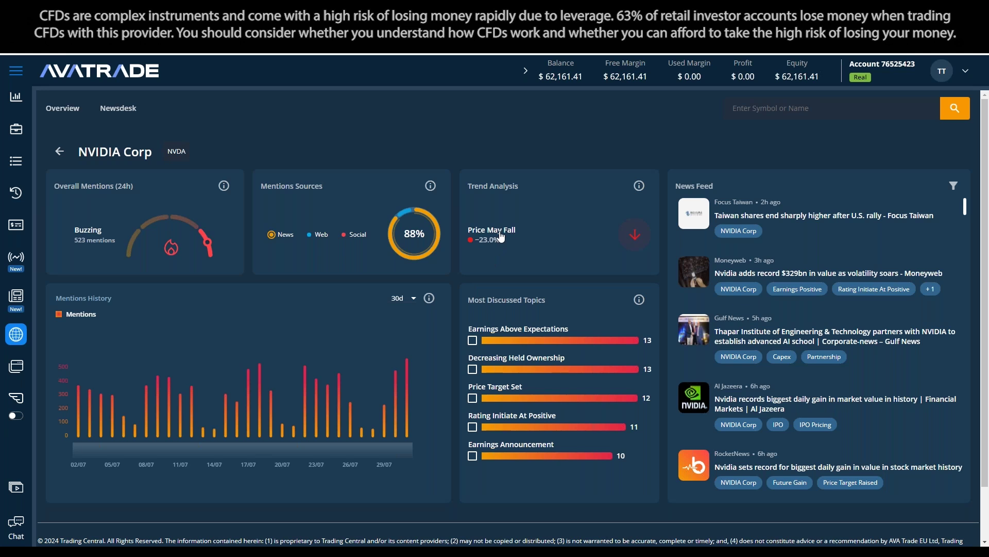
Read NVIDIA's Trend Analysis report, browse its News Feed, and return to the stock bubbles overview
left_click(501, 236)
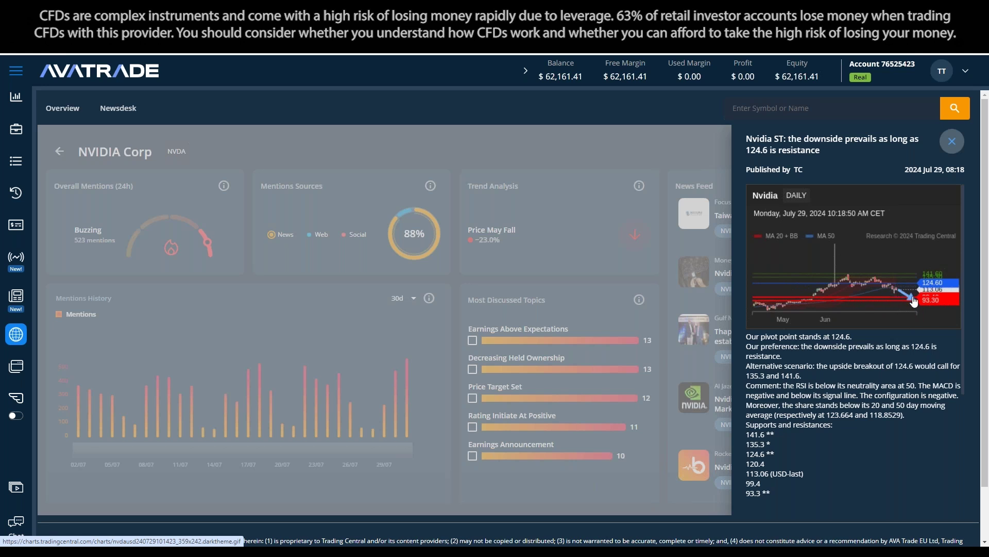
left_click(951, 142)
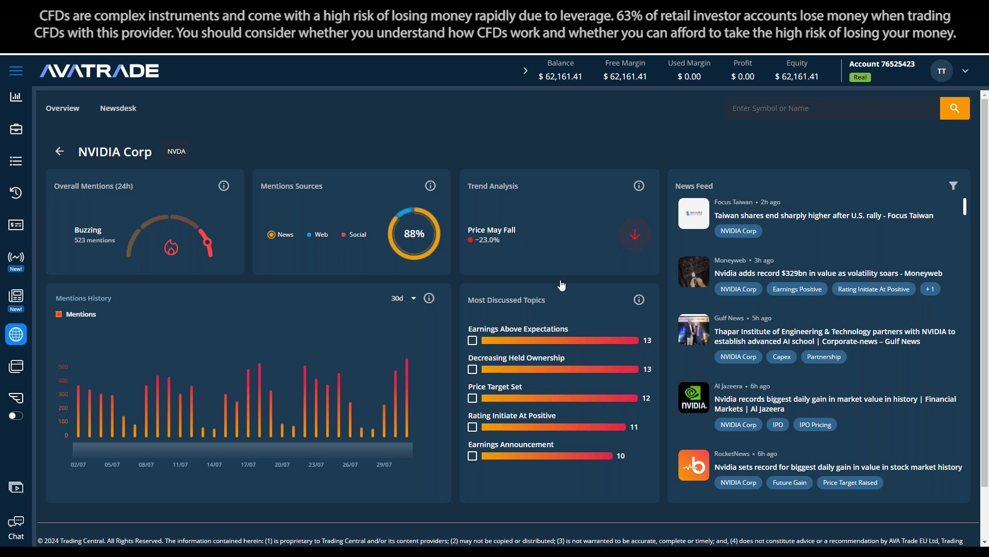
scroll(747, 320, "down", 2)
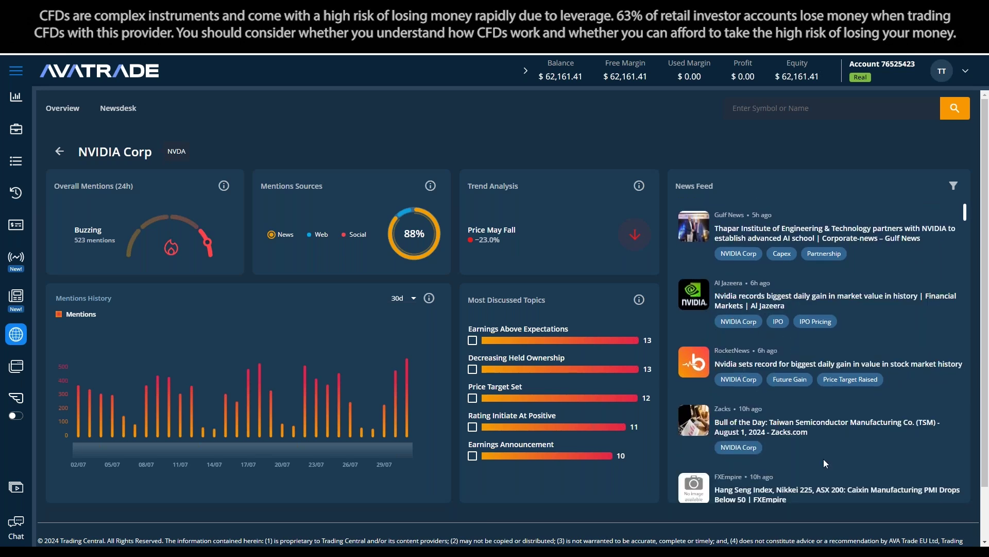
scroll(826, 460, "down", 2)
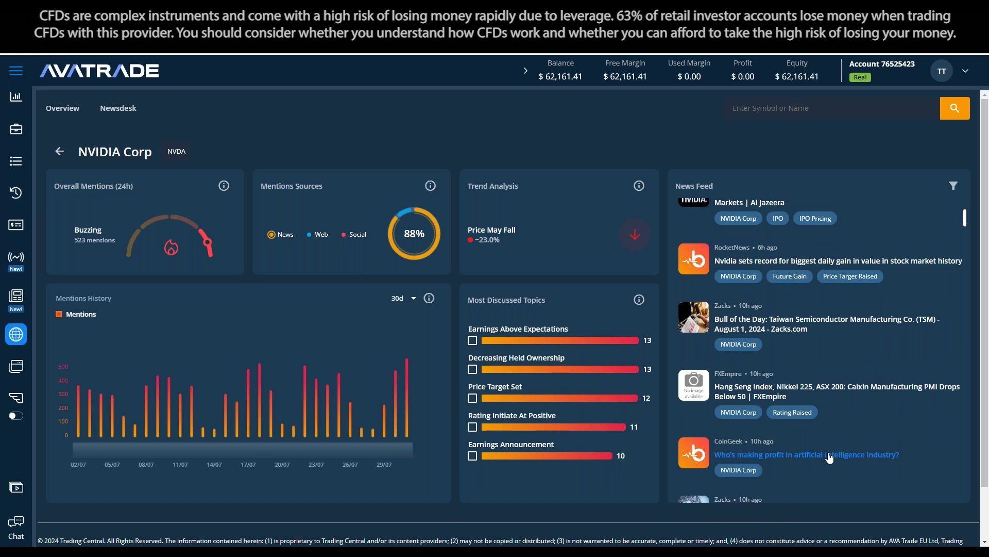
scroll(824, 454, "up", 4)
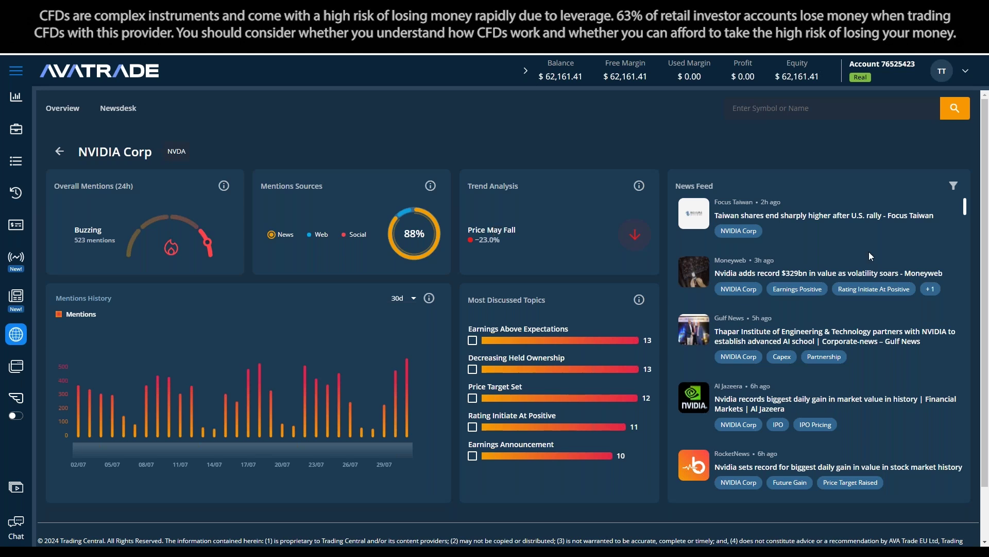
left_click(59, 151)
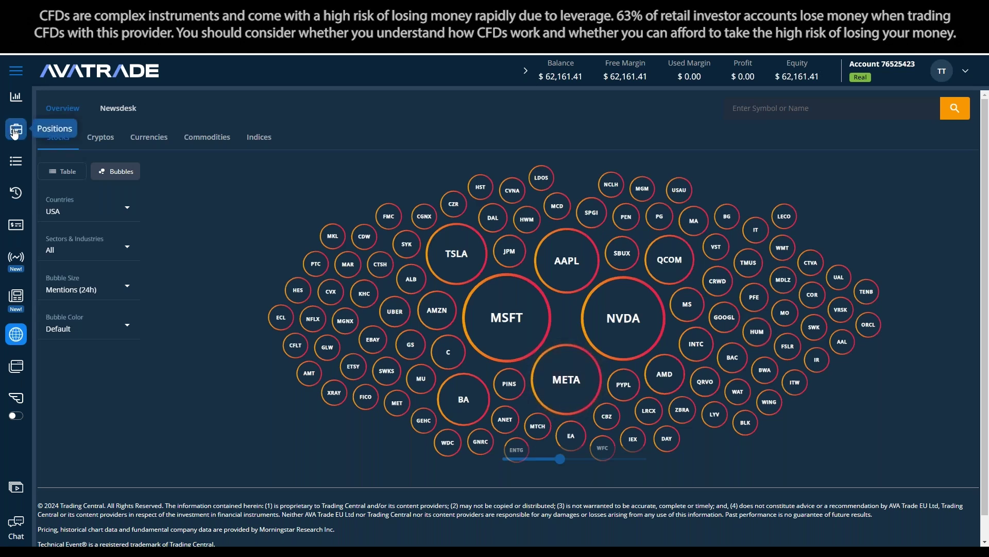
Search the trading instruments for 500, open the US_500 chart, and show the signal details for US_500
left_click(14, 100)
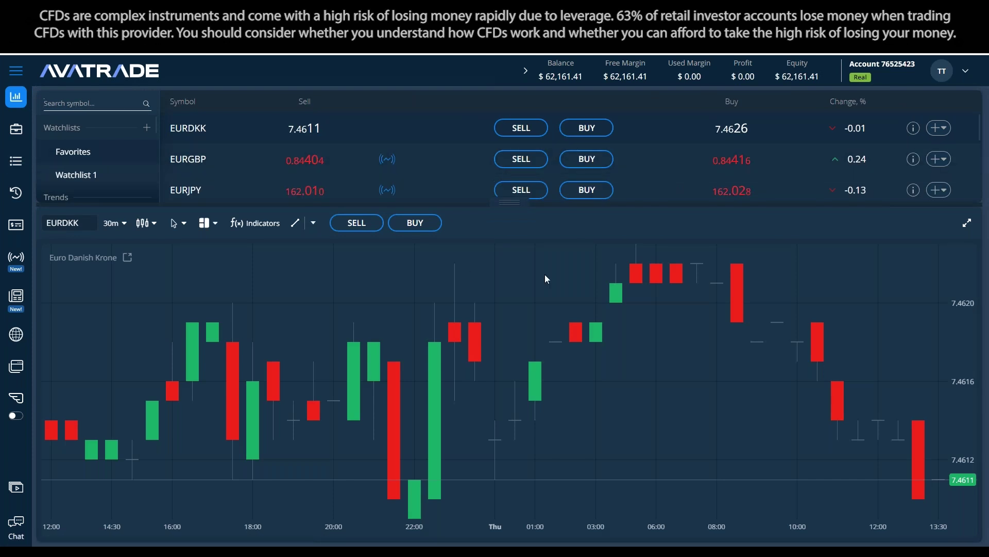
type("500")
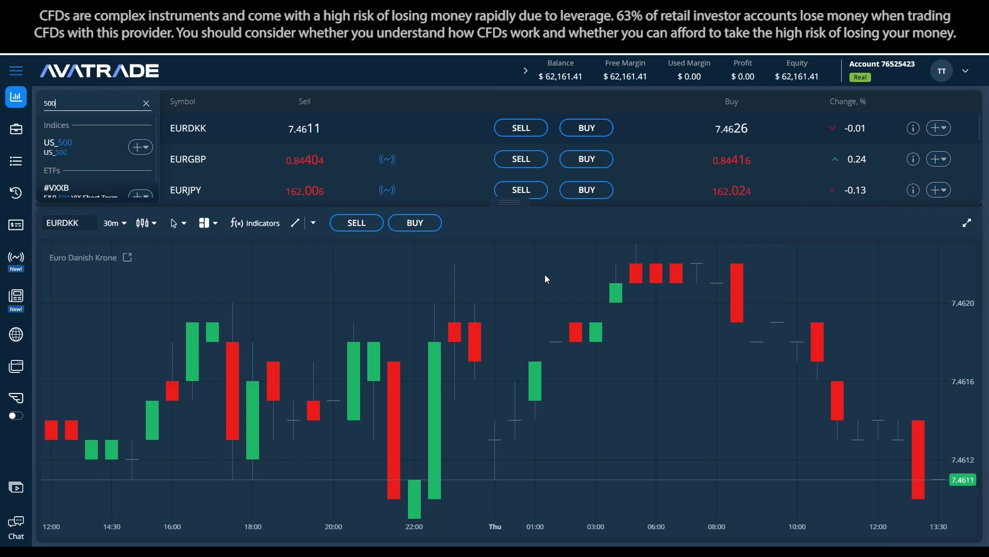
left_click(58, 145)
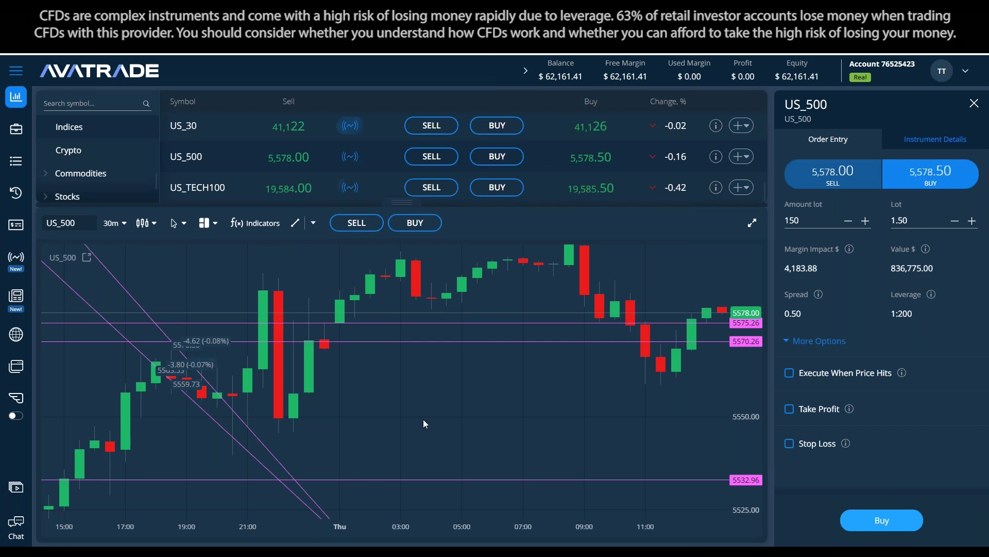
left_click(754, 222)
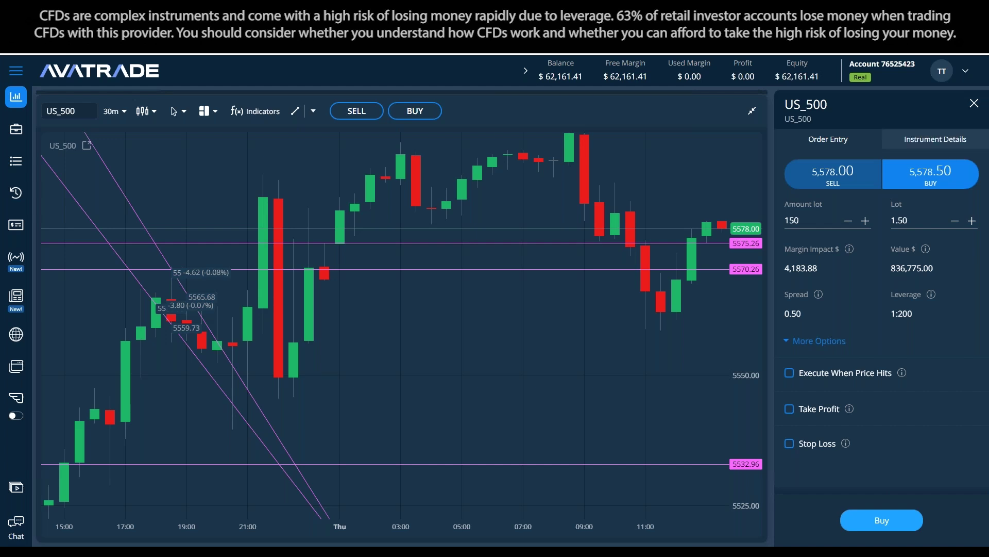
left_click(753, 111)
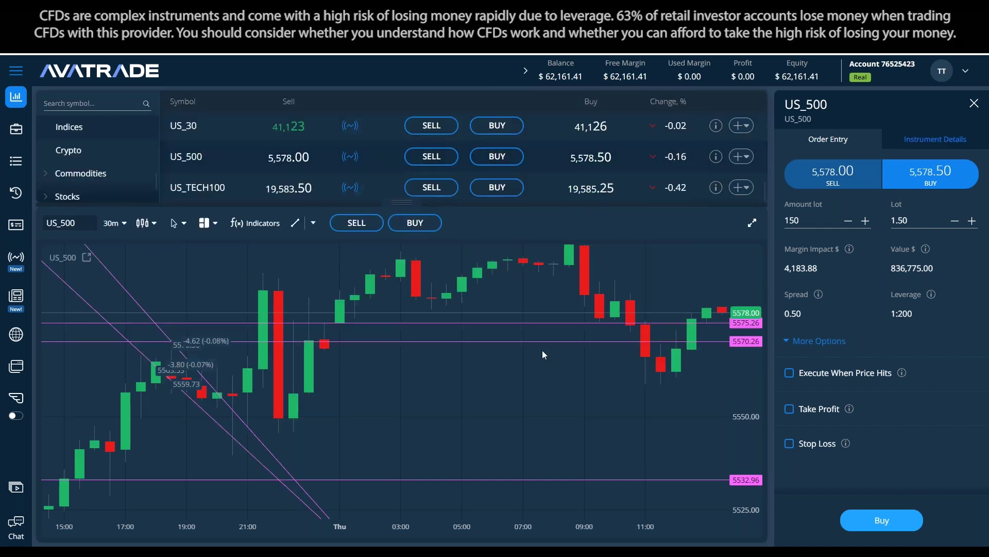
left_click(349, 157)
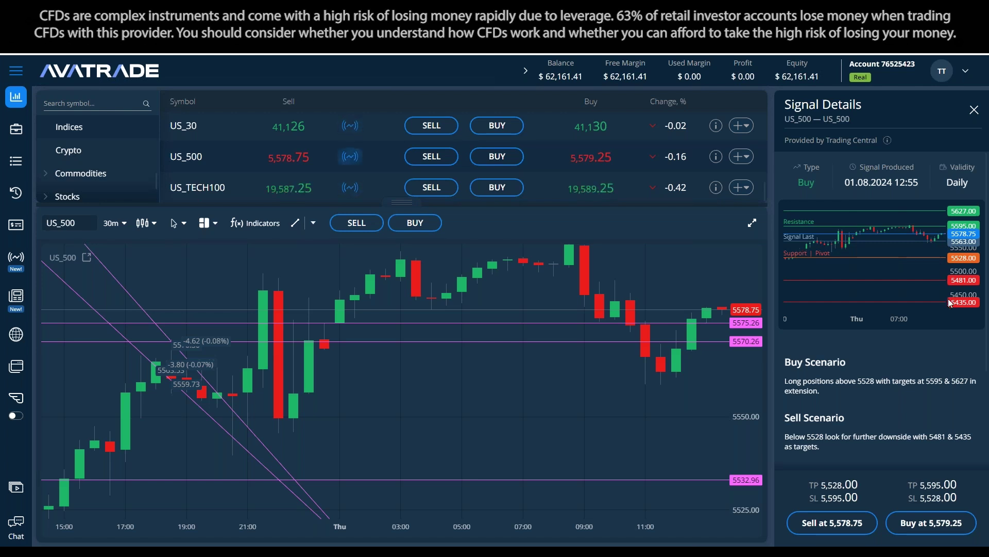
Delete the three horizontal lines at 5575.26, 5532.96 and 5570.26 from the US_500 chart
left_click(610, 323)
key("Delete")
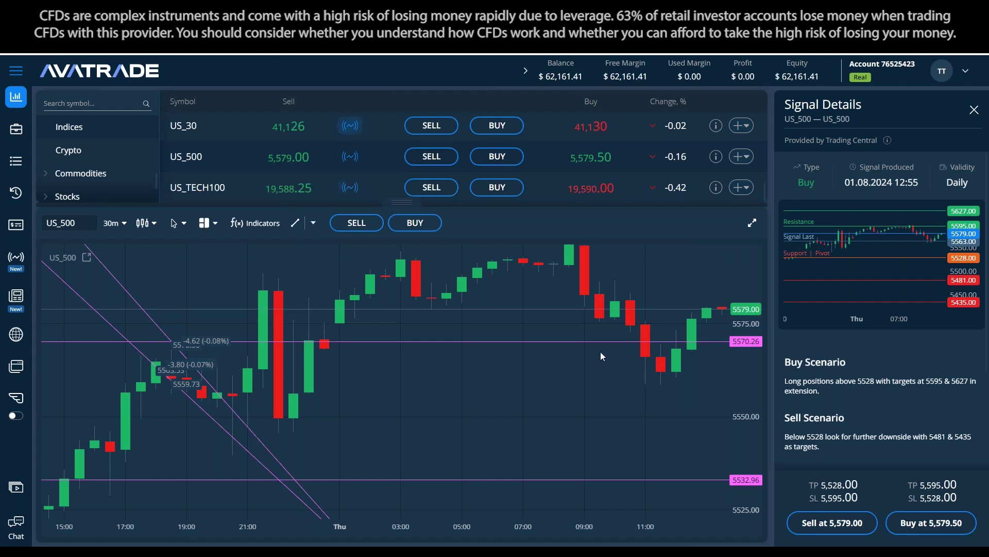
left_click(653, 478)
key("Delete")
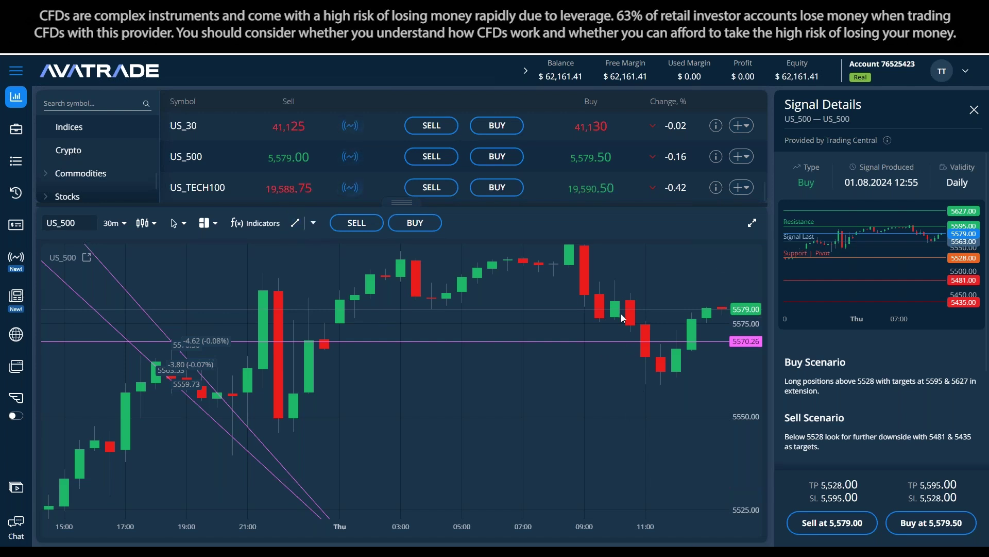
left_click(620, 341)
key("Delete")
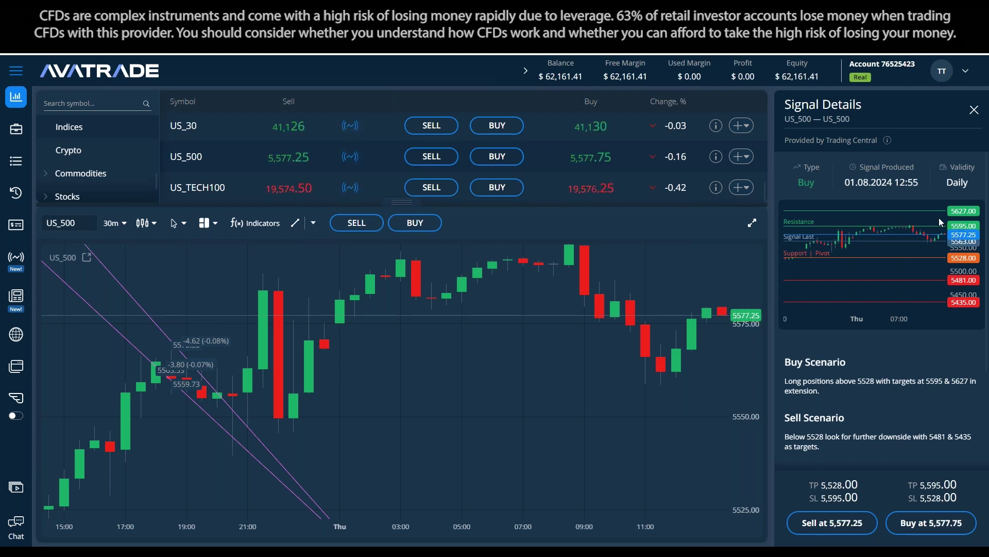
Delete the two descending trend lines from the US_500 chart
left_click(227, 403)
left_click(746, 264)
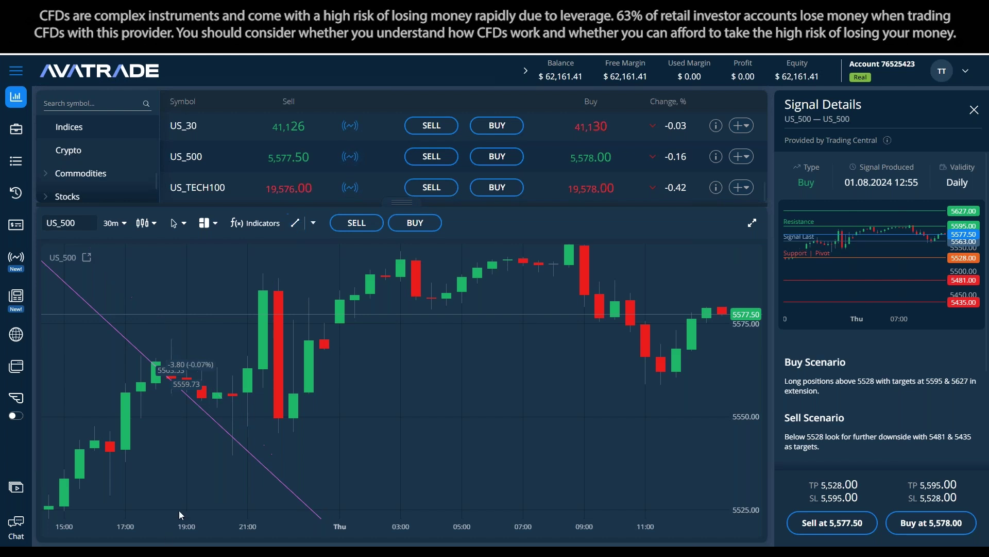
left_click(272, 474)
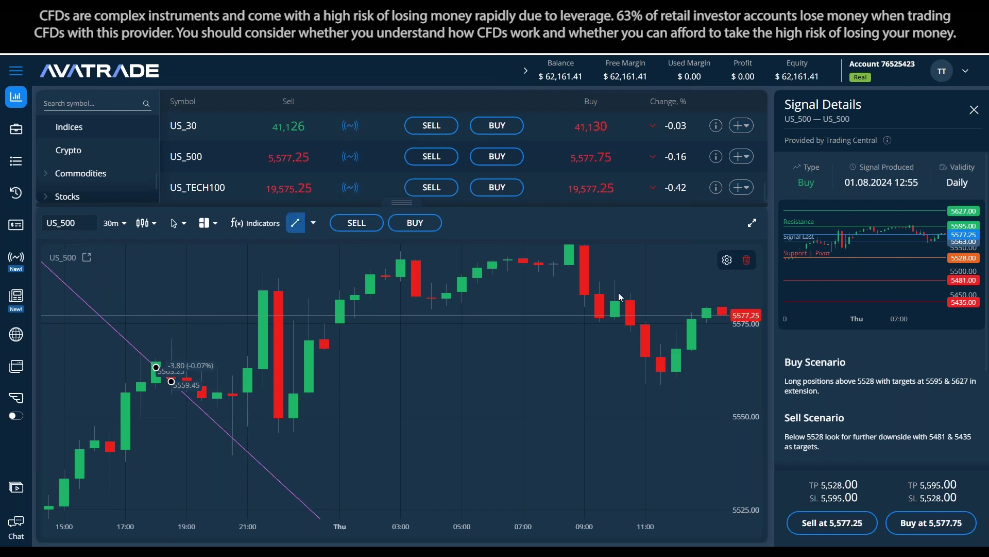
left_click(747, 263)
Switch the US_500 chart to the 4h timeframe and expand the chart area
left_click(113, 226)
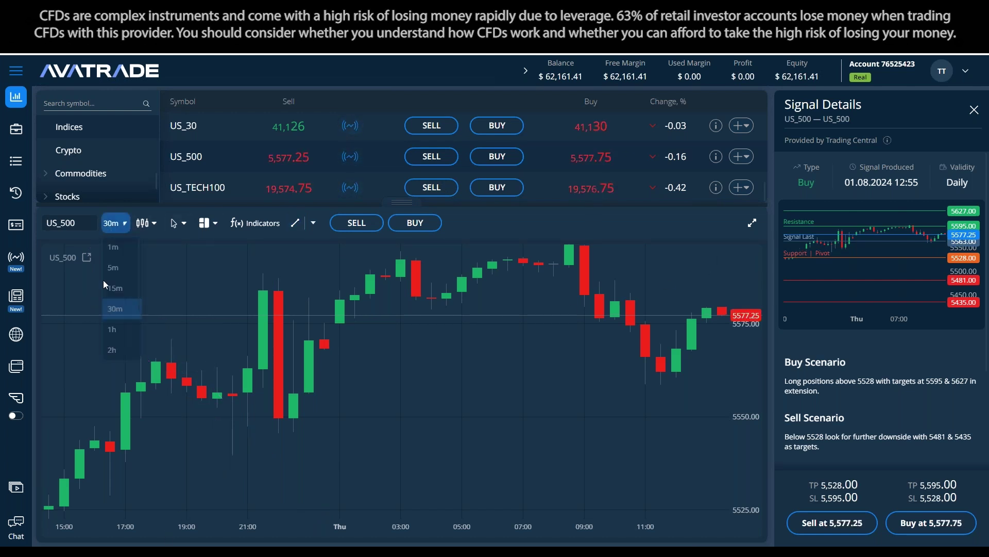
scroll(124, 349, "down", 1)
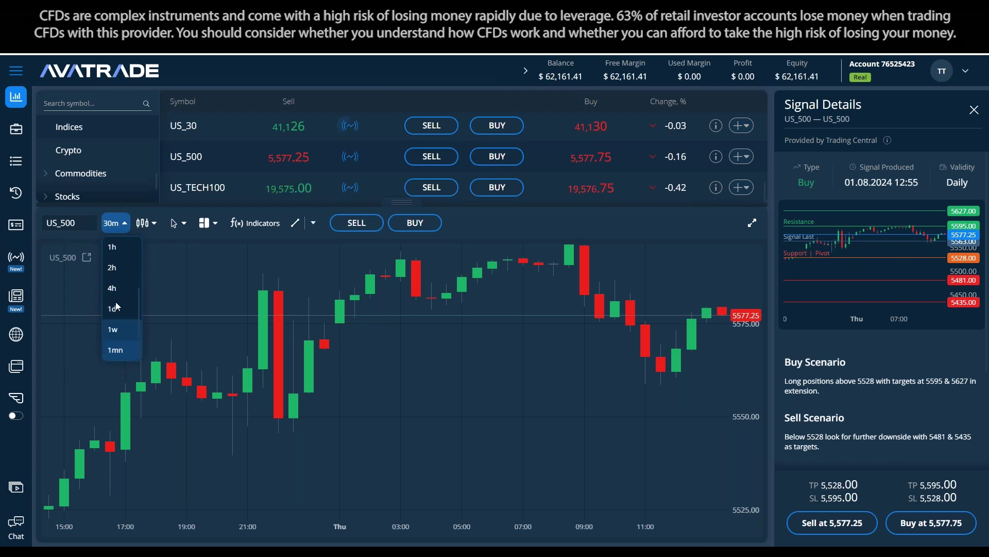
left_click(117, 317)
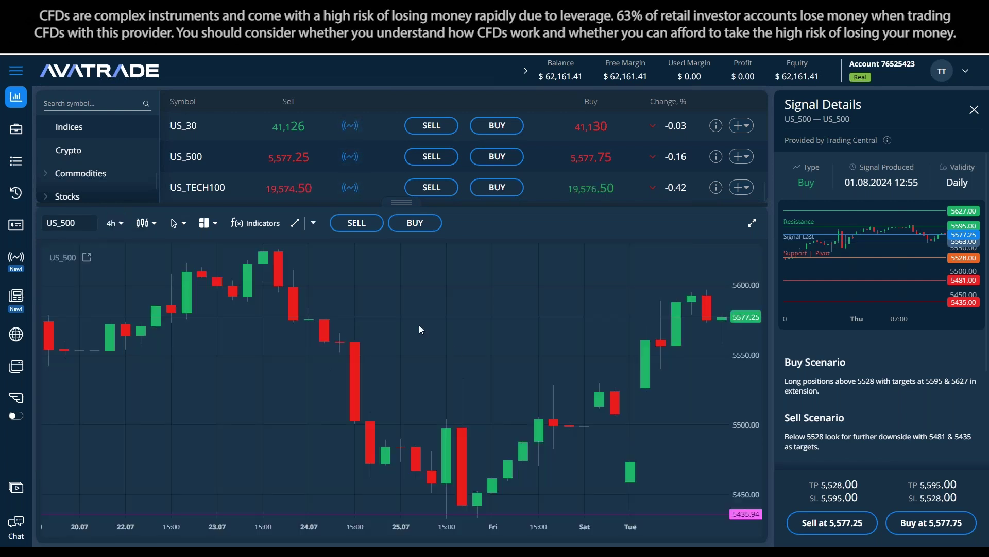
left_click(751, 224)
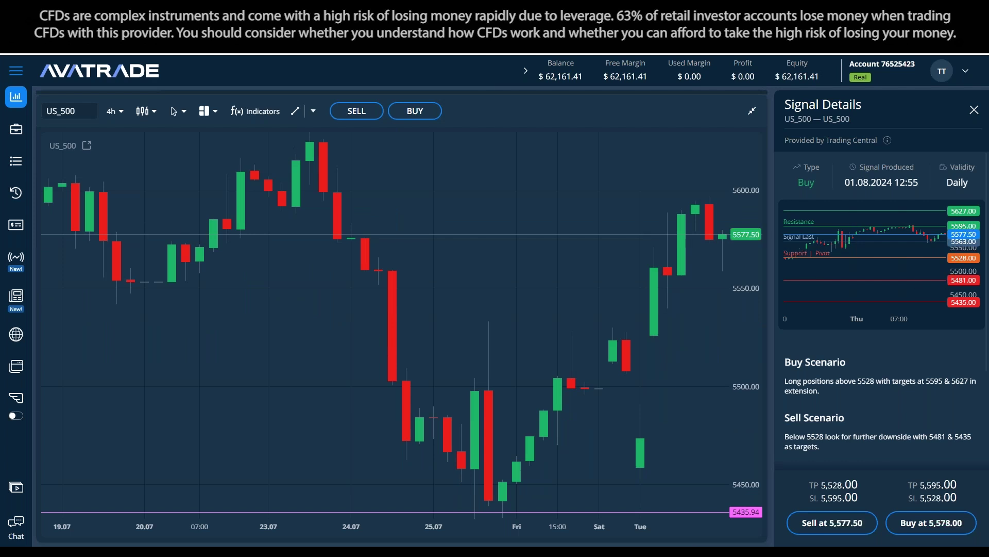
Draw a horizontal line on the US_500 chart at about 5594.58, at the most recent peak
left_click(313, 110)
left_click(319, 148)
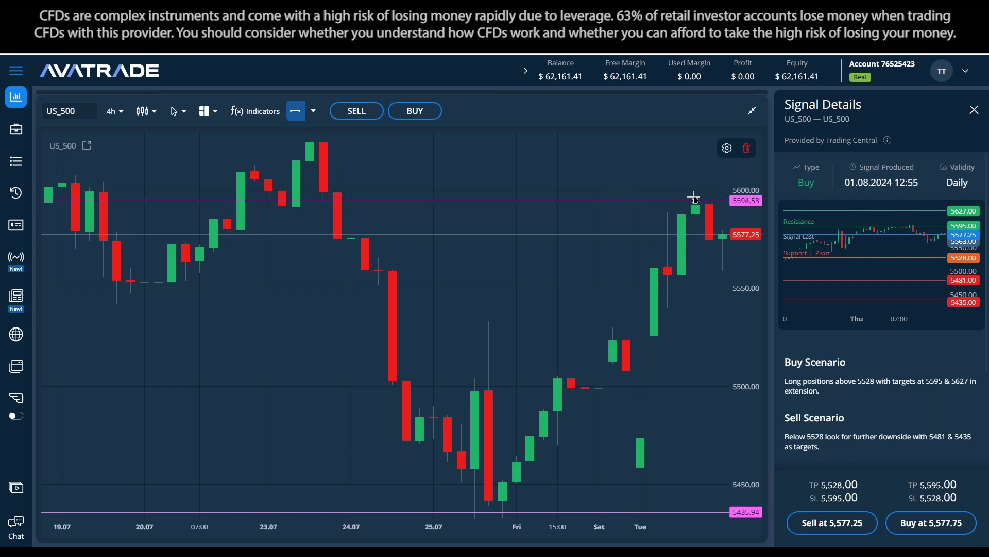
left_click(691, 200)
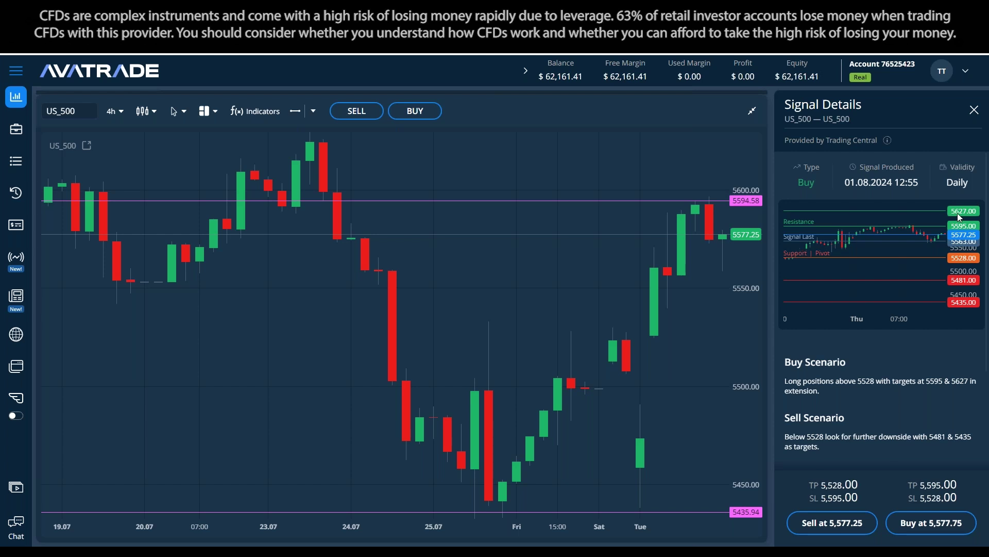
Add a horizontal line at the chart's highest peak and adjust it to about 5626.35
left_click(295, 111)
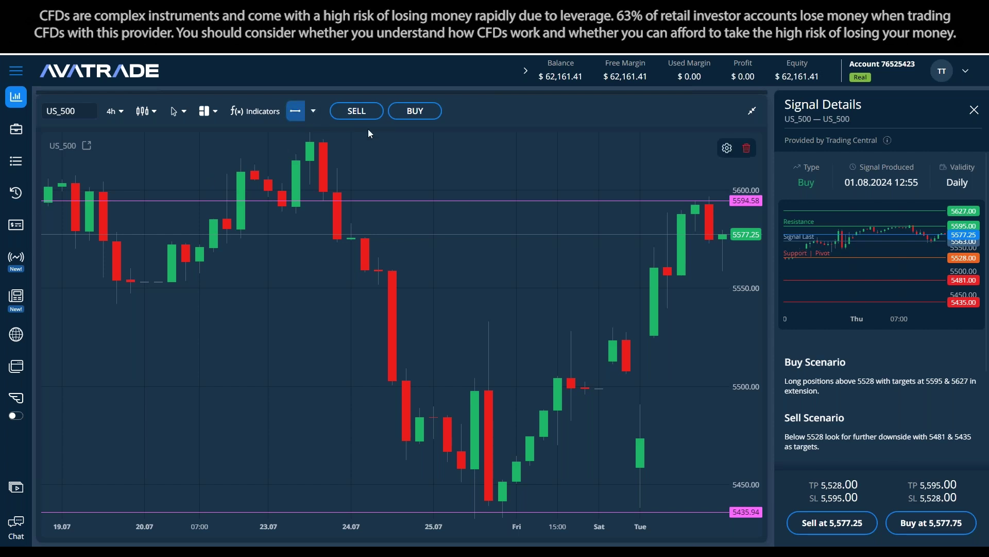
left_click(352, 140)
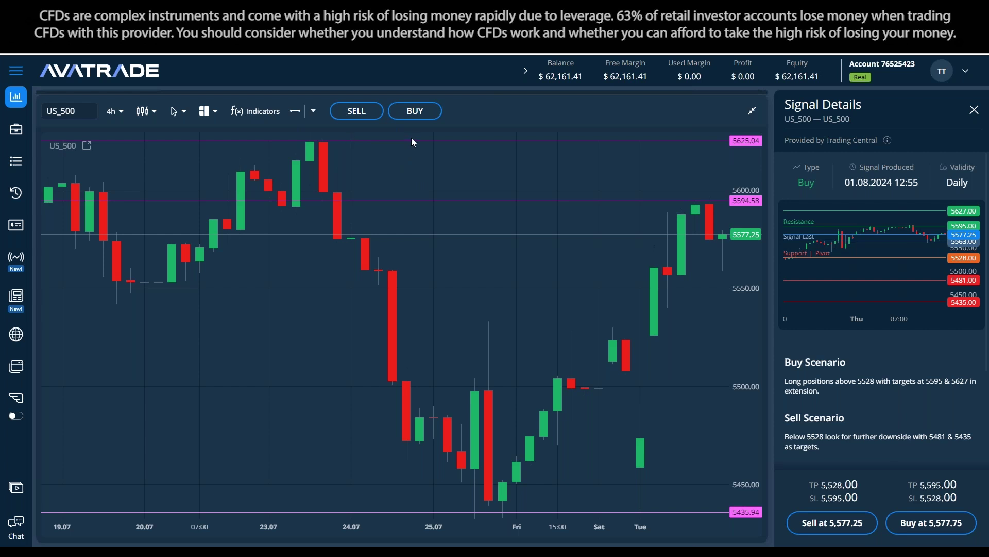
left_click_drag(416, 141, 417, 139)
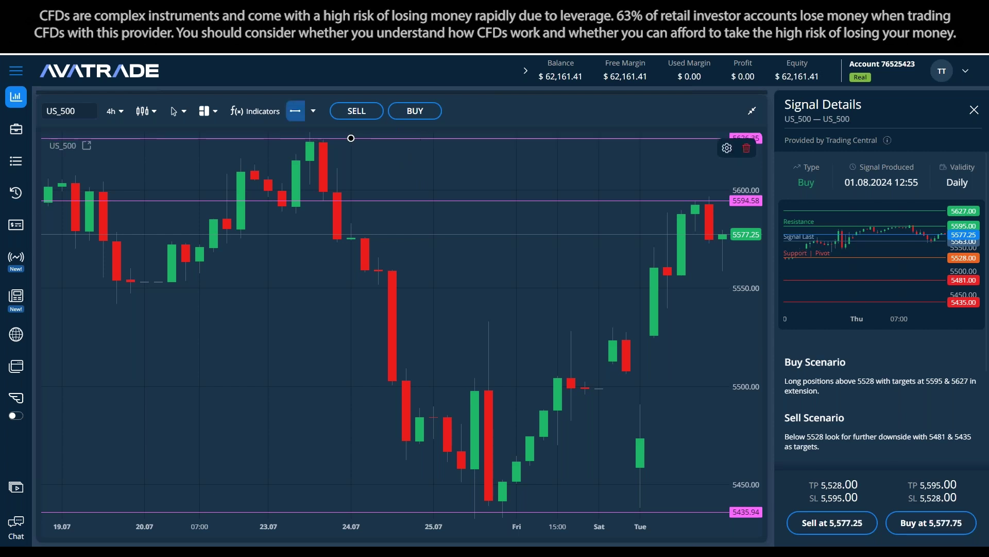
left_click(432, 158)
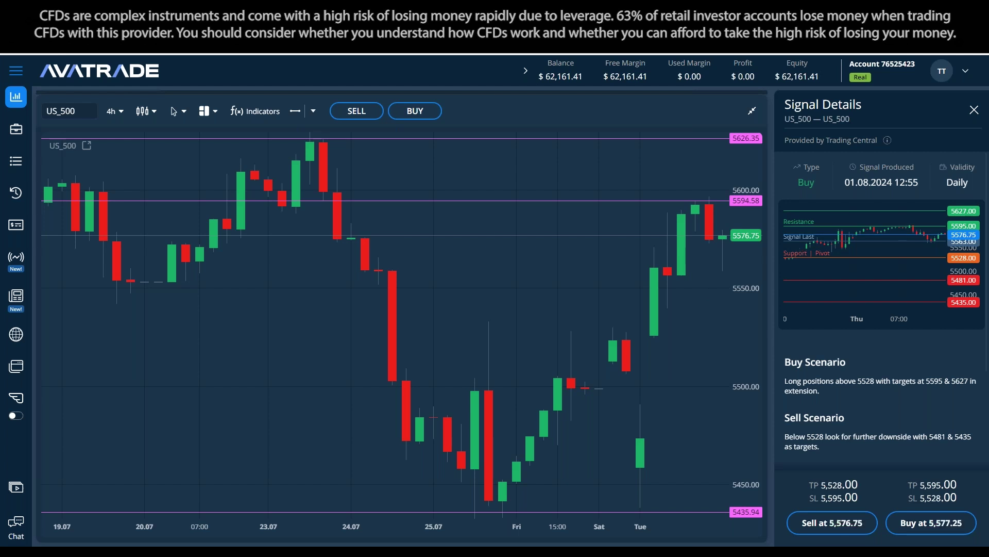
Open the US_500 sell order prefilled from the signal and review its Take Profit and Stop Loss settings
left_click(843, 523)
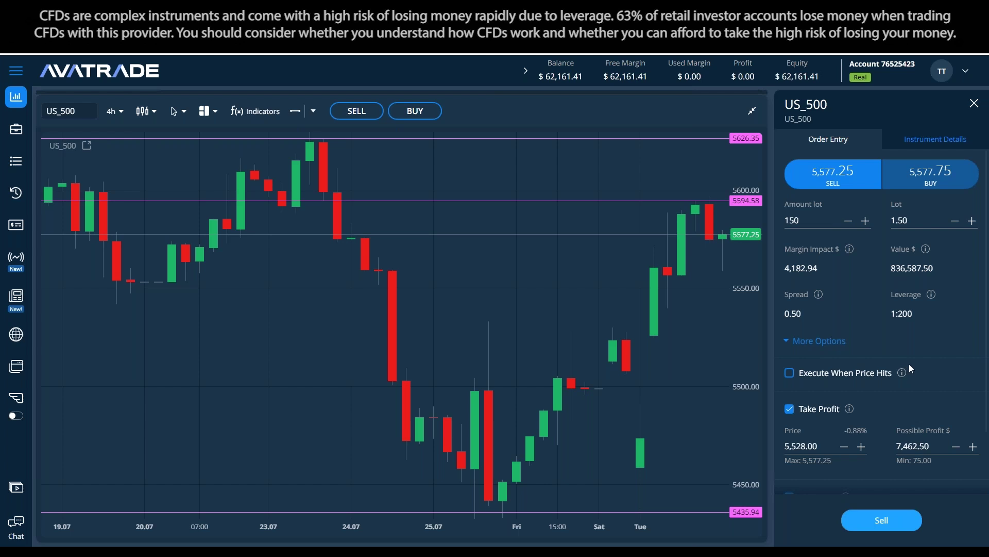
scroll(910, 364, "down", 1)
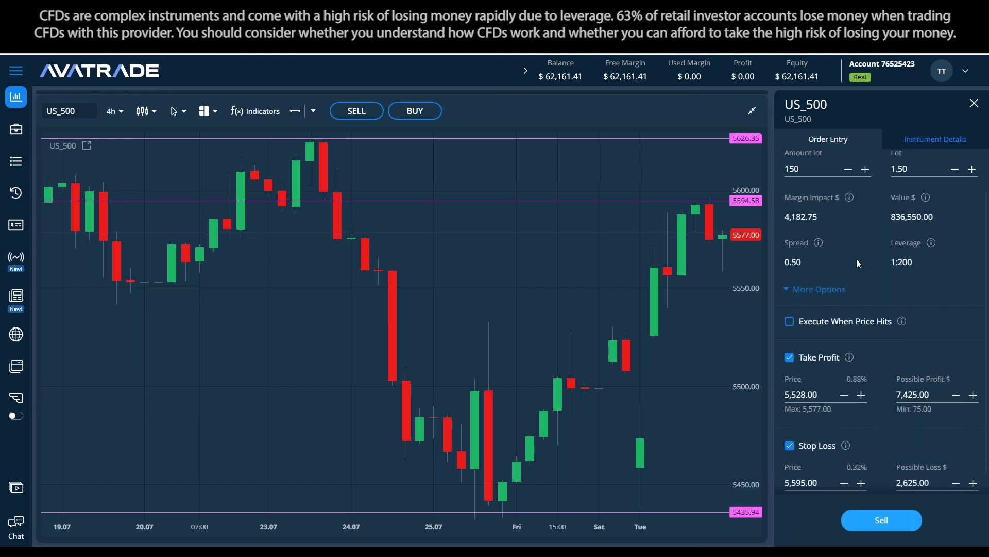
scroll(897, 188, "up", 1)
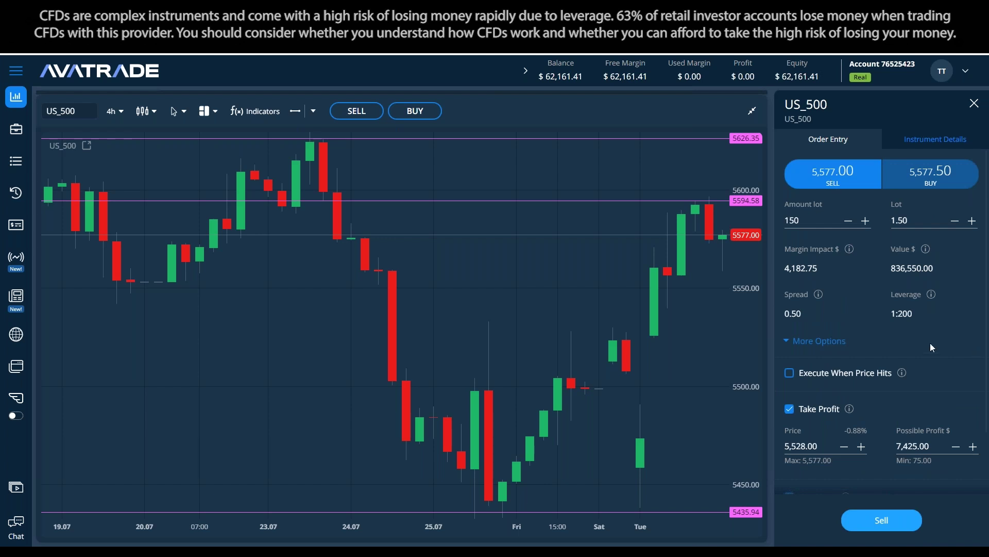
scroll(930, 342, "down", 1)
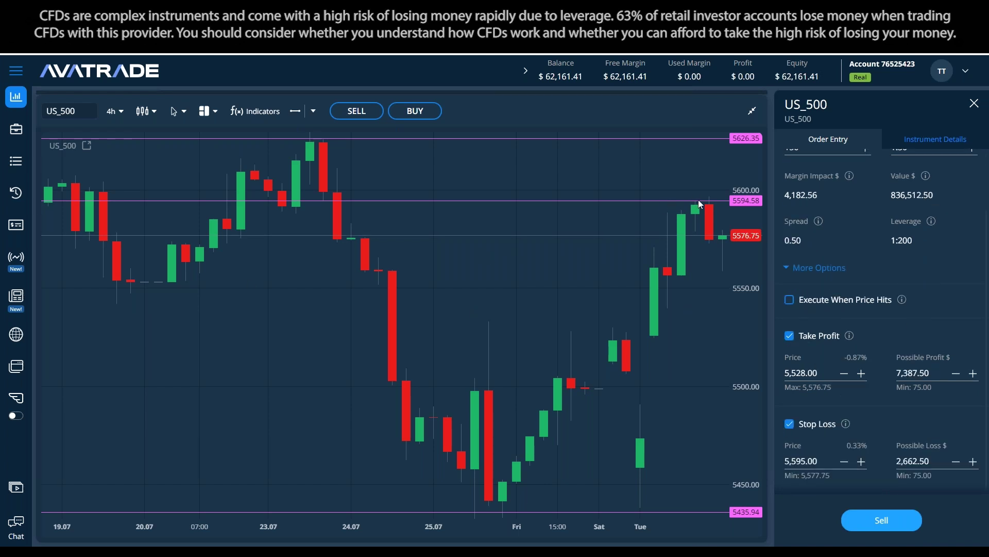
Draw two horizontal lines near the chart's lows, at about 5442.28 and 5450.16
left_click(292, 113)
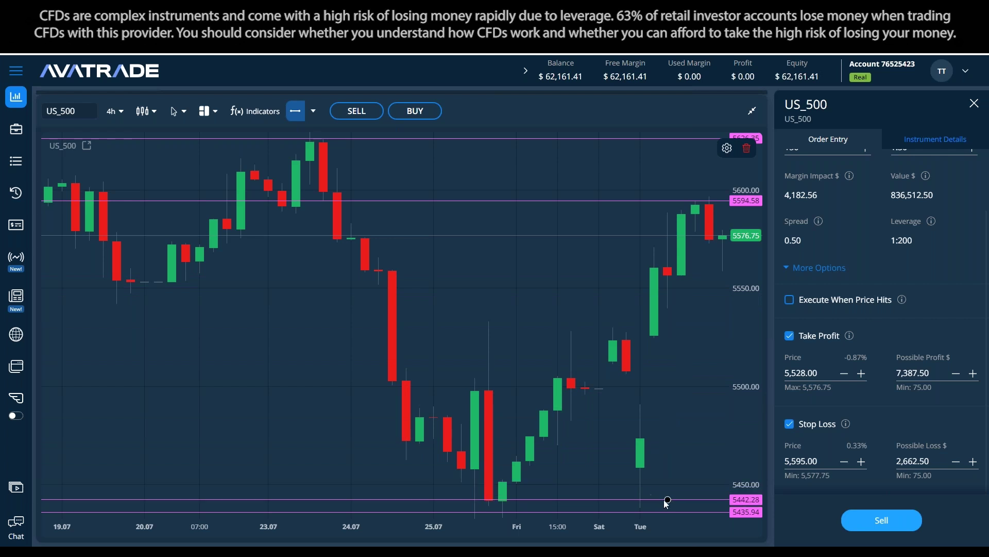
left_click(668, 500)
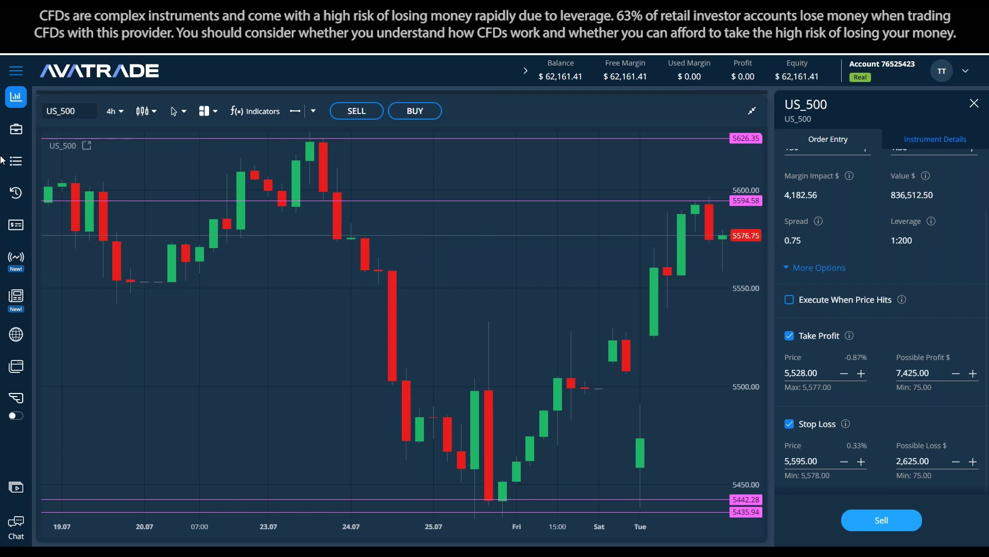
left_click(293, 113)
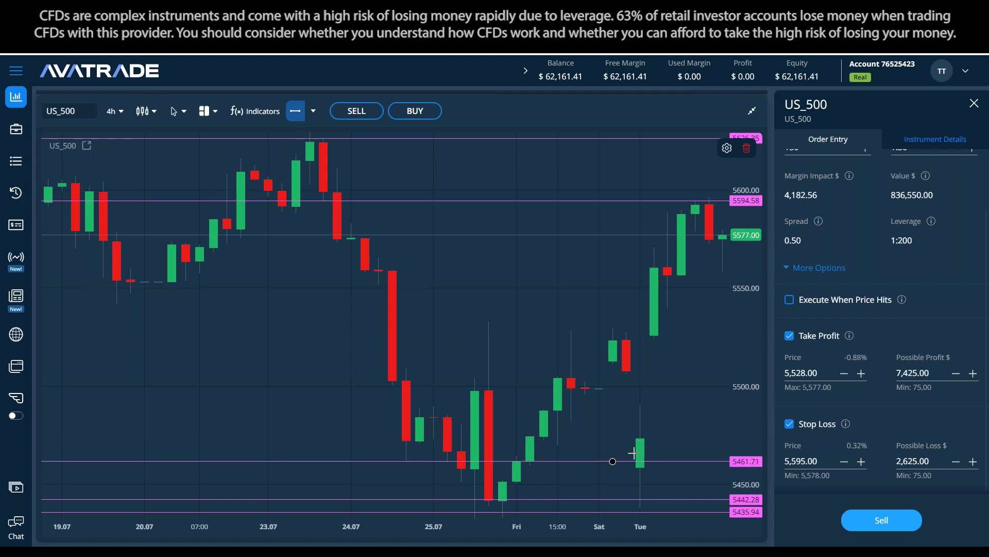
left_click(702, 483)
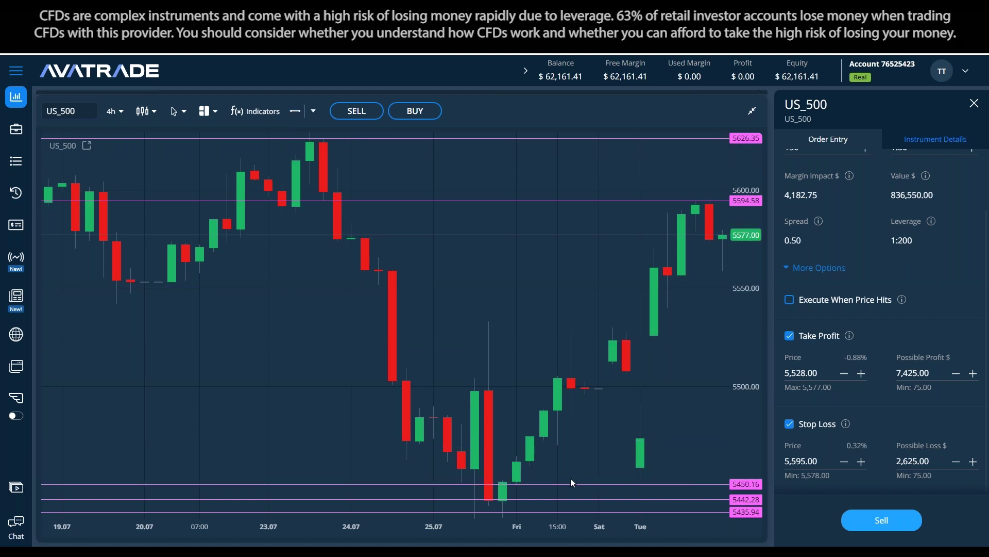
Lower the 5442.28 line to about 5437.82 and add a horizontal line above the highest peak at about 5635.77
left_click_drag(654, 498, 653, 507)
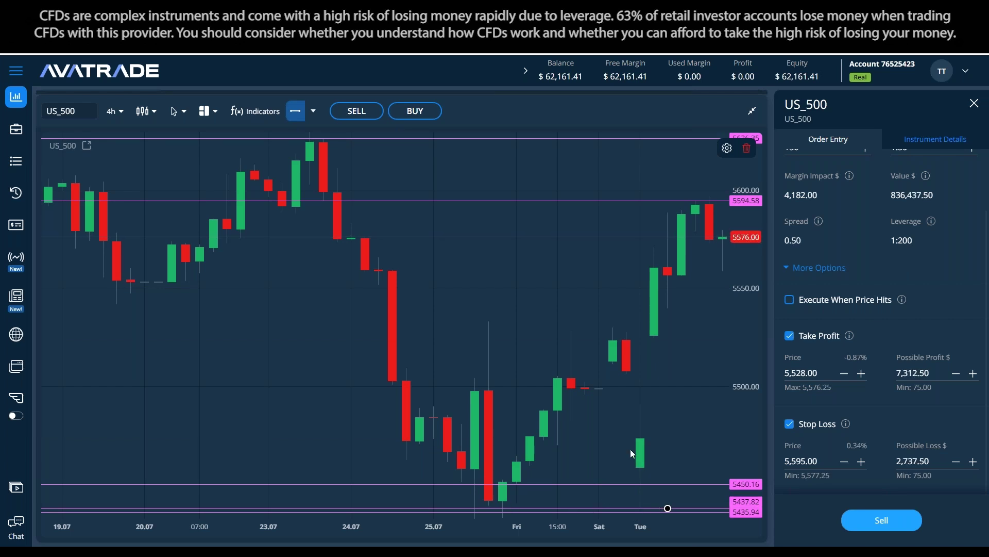
left_click(295, 110)
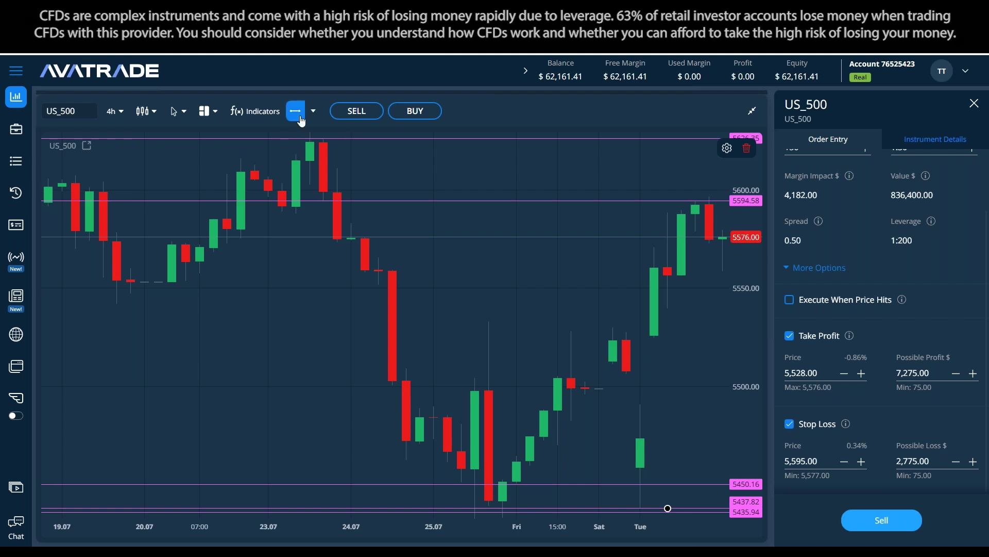
left_click(709, 204)
left_click_drag(696, 209, 696, 200)
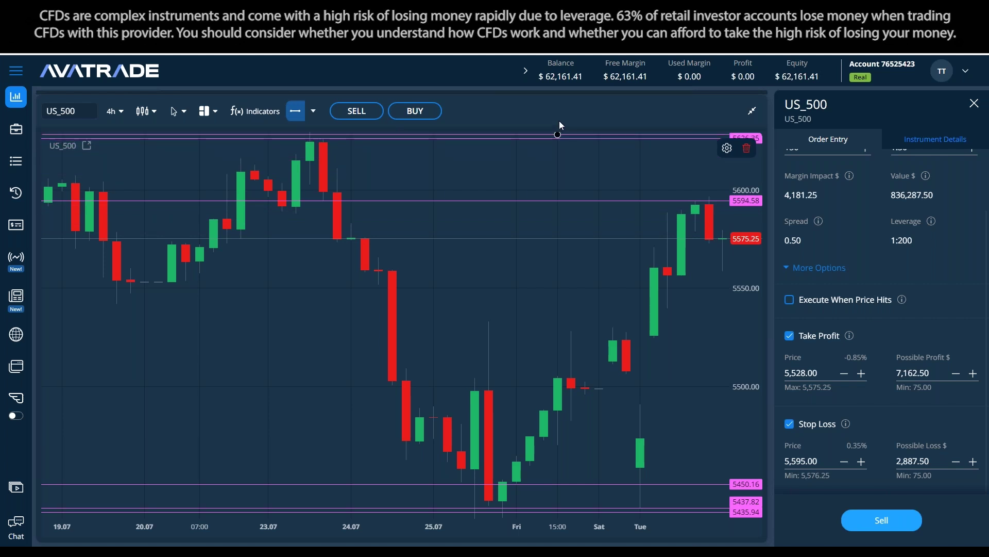
left_click(640, 148)
left_click_drag(636, 134, 636, 158)
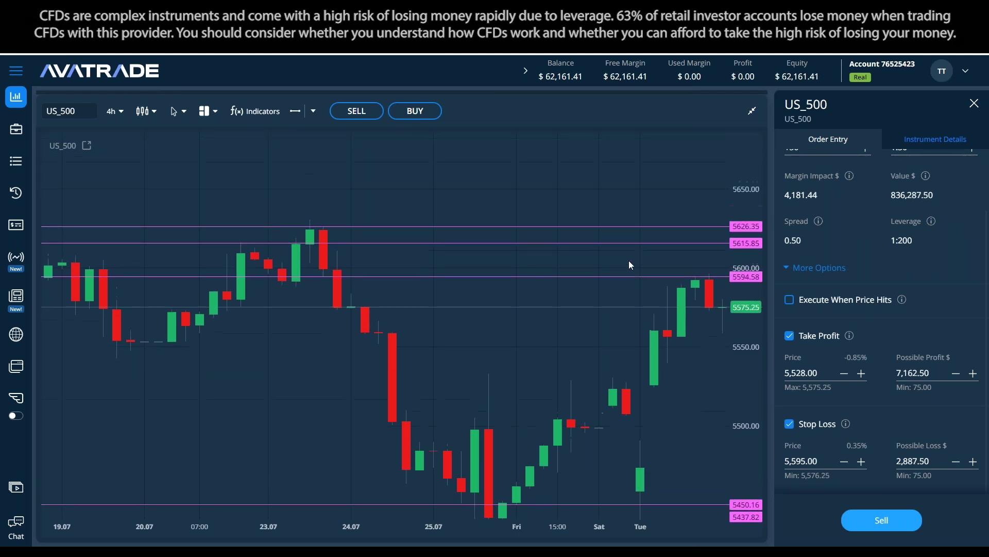
left_click(675, 269)
left_click_drag(673, 268, 666, 237)
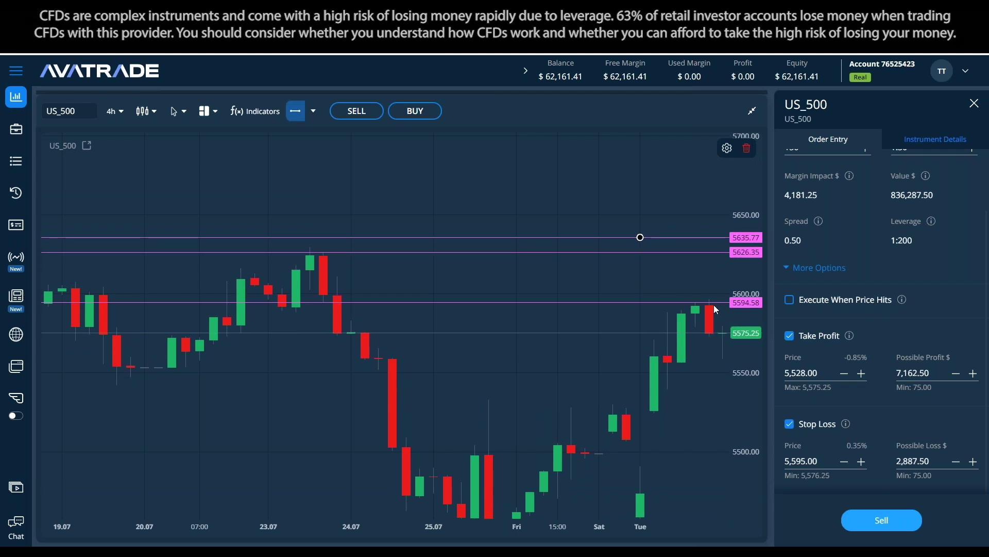
left_click(656, 190)
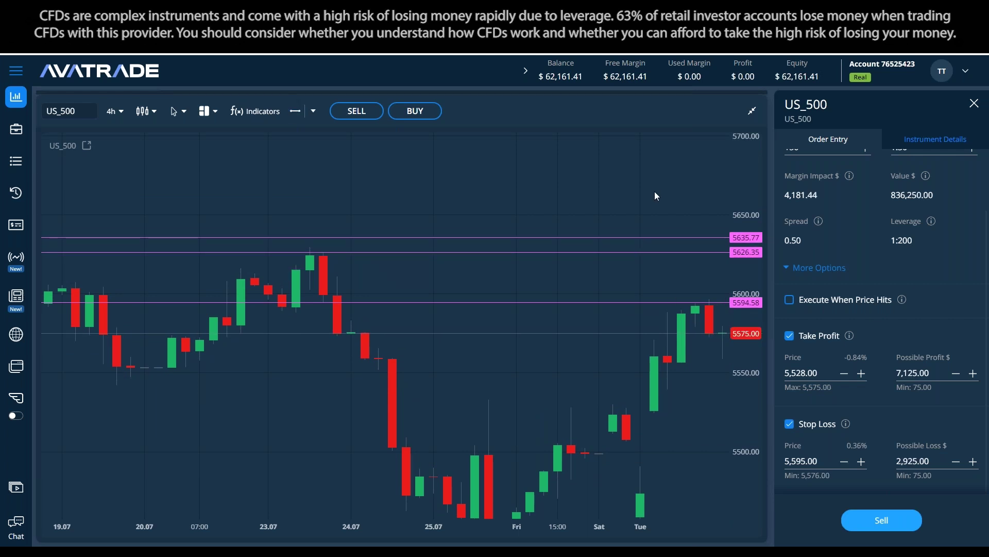
Set the Take Profit price of the US_500 sell order to 5,450, matching the line near the lows
scroll(644, 231, "up", 2)
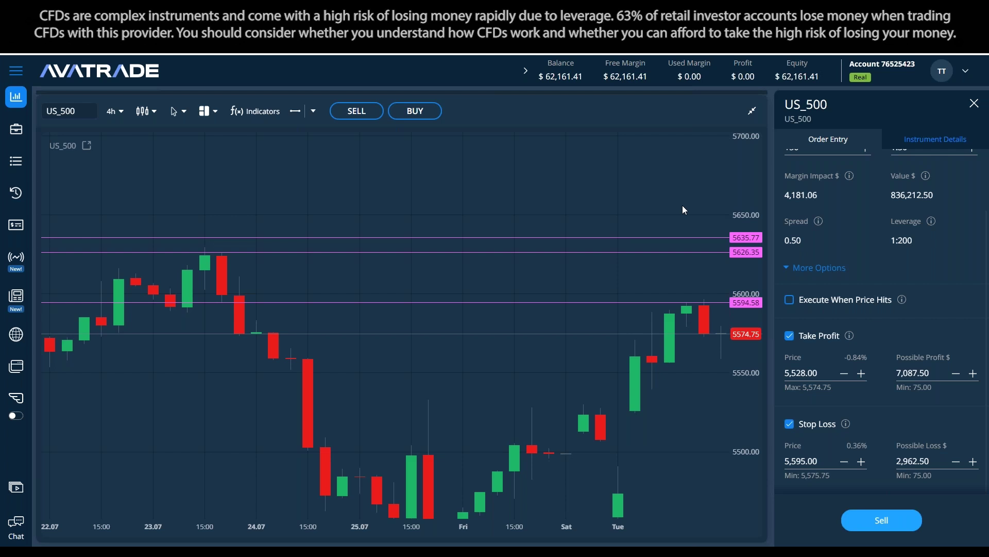
scroll(682, 209, "down", 1)
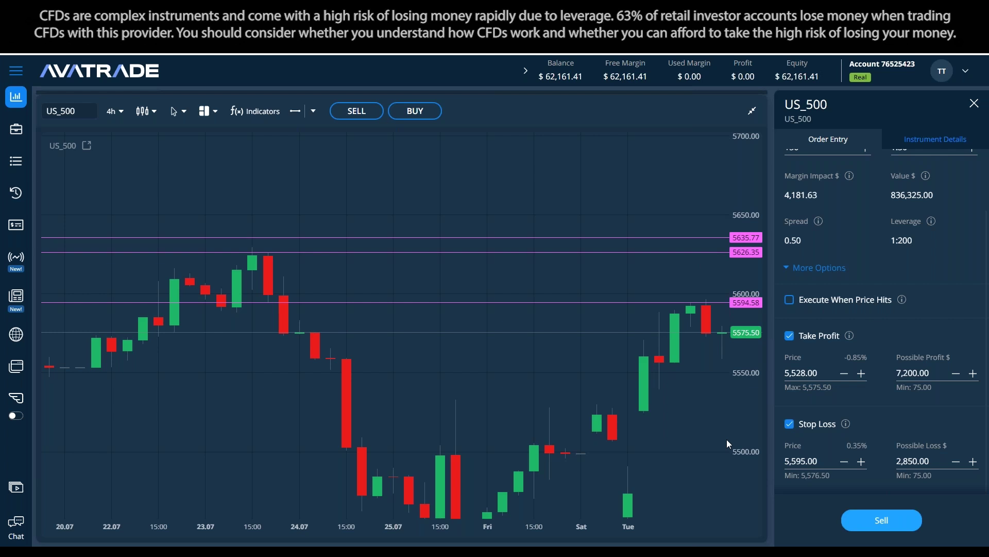
scroll(895, 270, "up", 3)
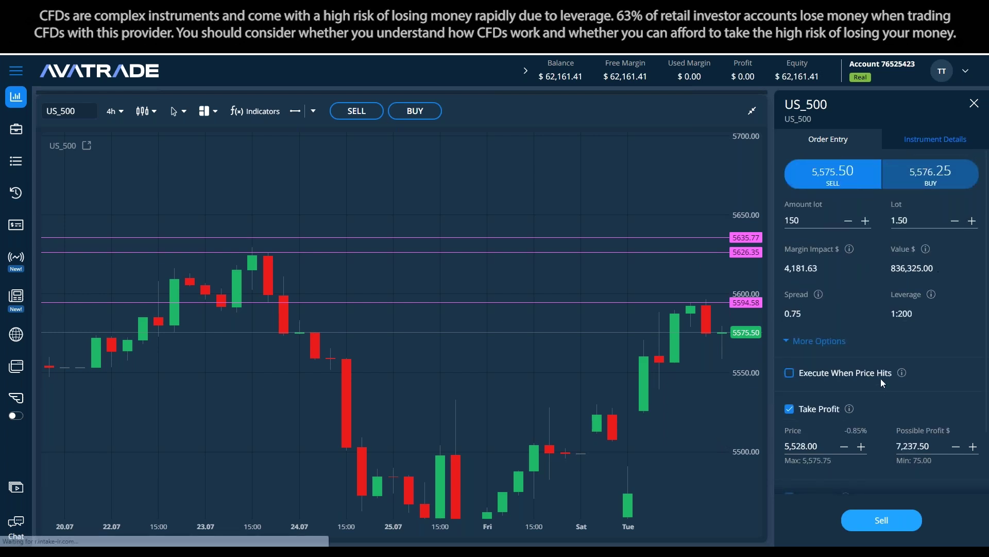
scroll(885, 380, "down", 2)
scroll(922, 405, "down", 1)
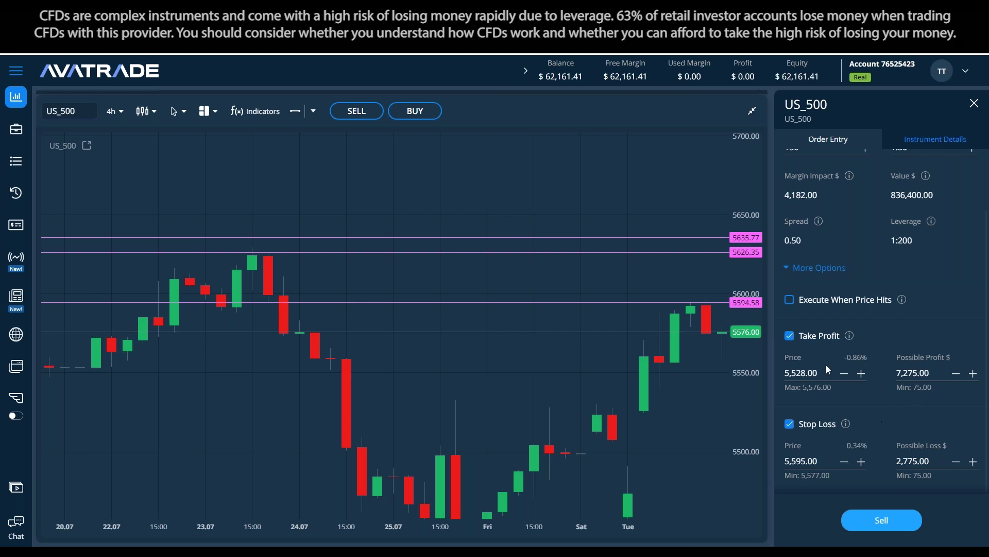
scroll(709, 435, "up", 2)
left_click_drag(678, 375, 662, 320)
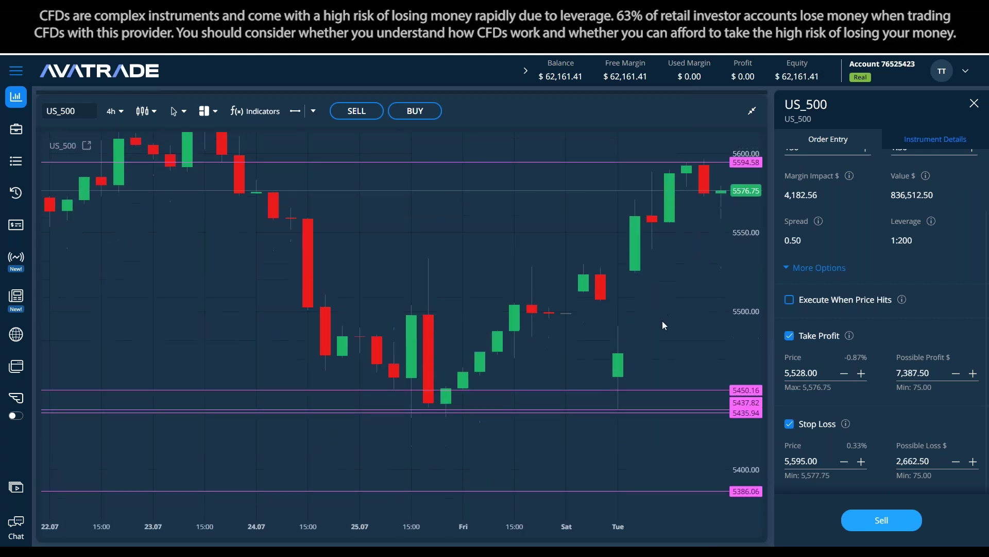
left_click(820, 370)
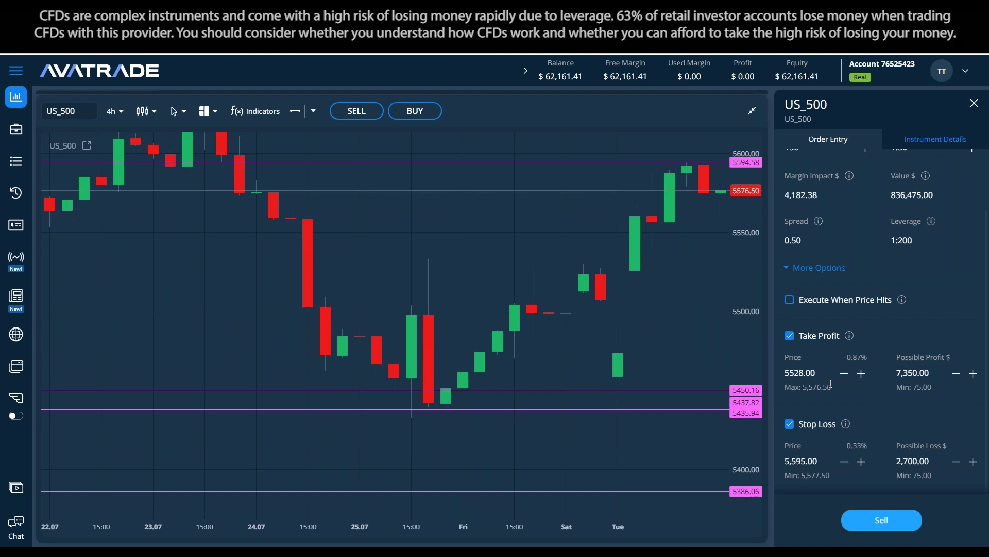
key("BackSpace")
key("BackSpace")
key("BackSpace")
key("BackSpace")
key("BackSpace")
key("BackSpace")
type("450")
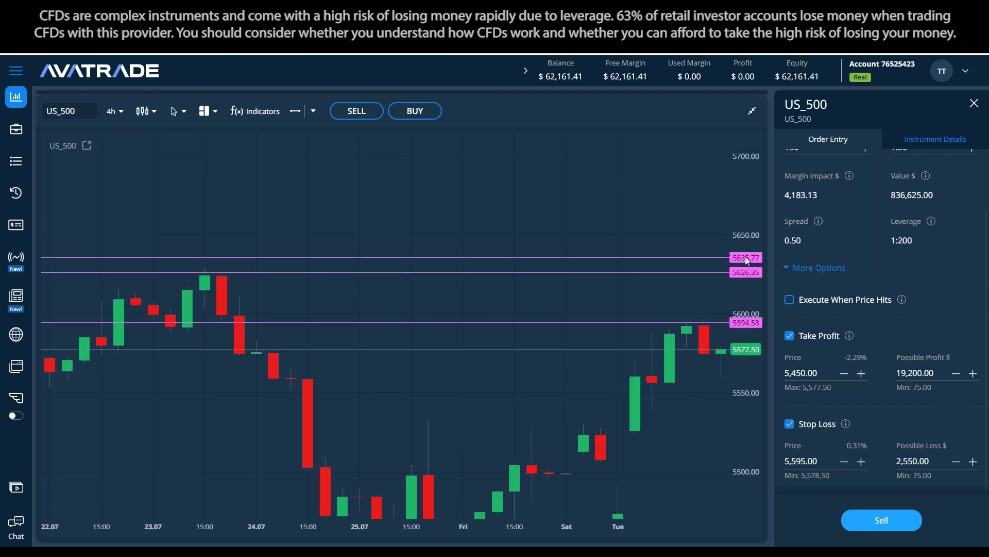
Set the Stop Loss price of the sell order to 5,636, matching the line above the highest peak
left_click(822, 462)
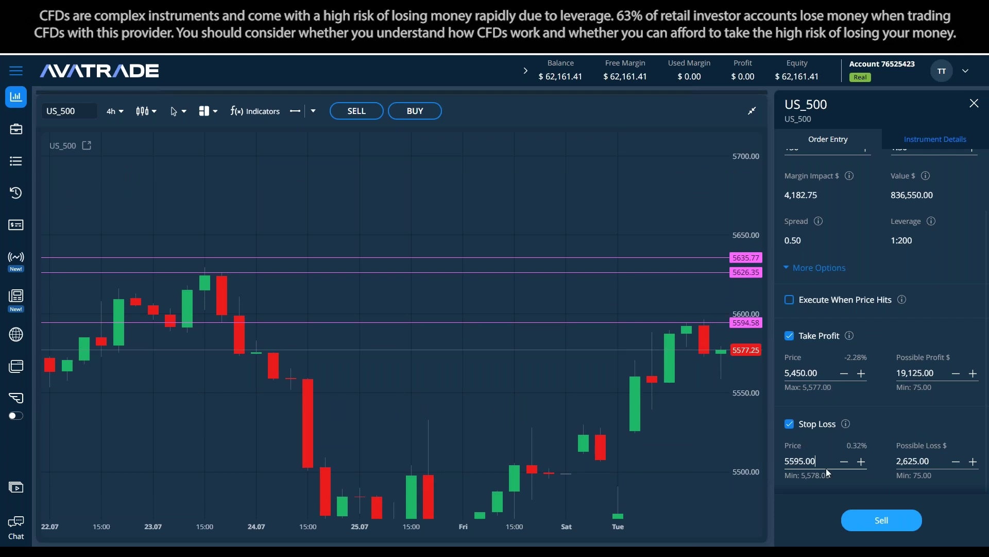
key("BackSpace")
key("BackSpace")
key("BackSpace")
key("BackSpace")
key("BackSpace")
key("BackSpace")
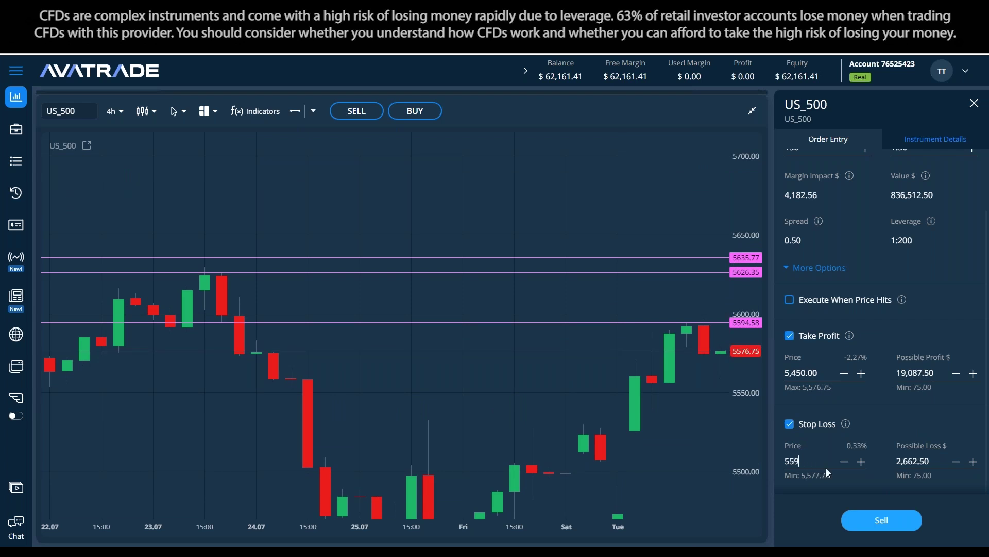
type("6")
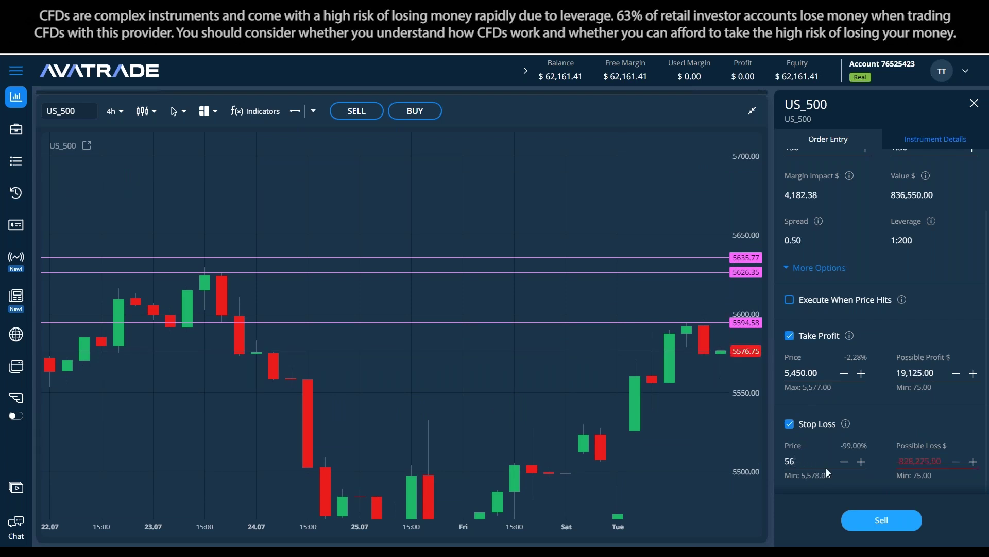
type("36")
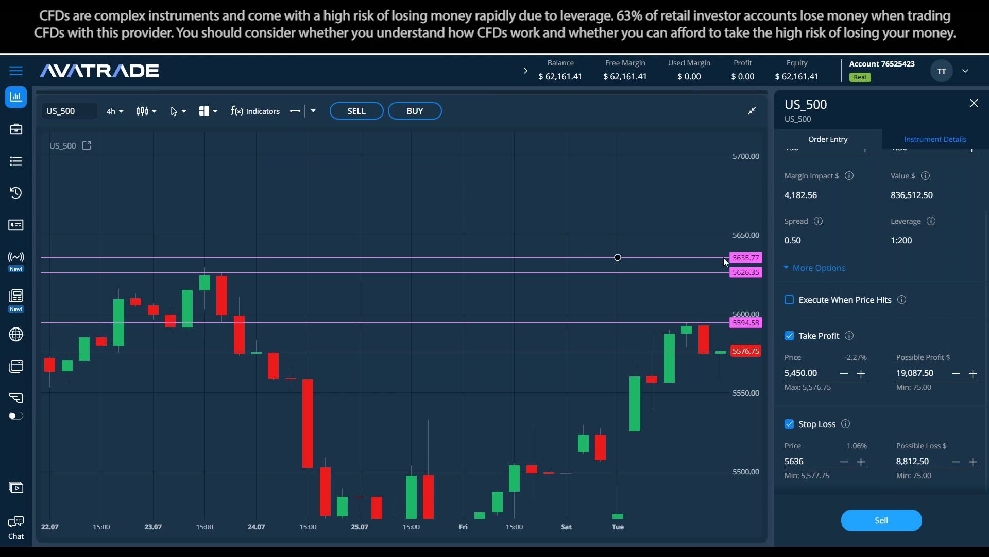
left_click(675, 315)
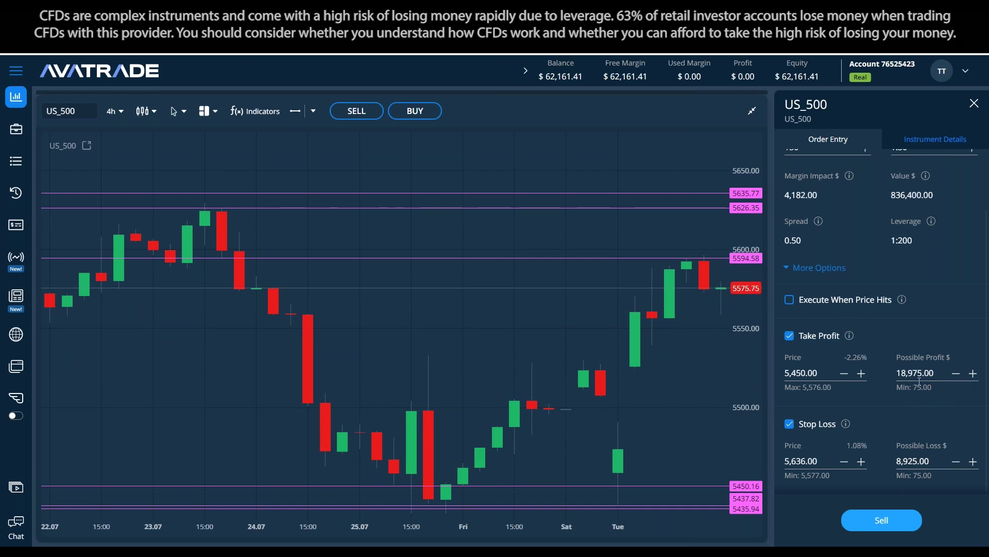
Set the order size to 0.50 lot and review the possible profit and possible loss
left_click(926, 460)
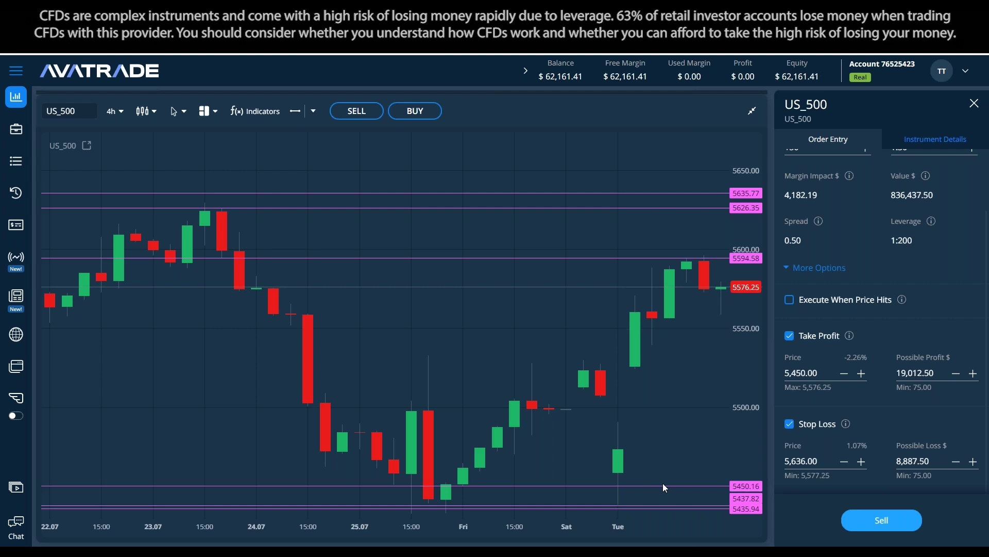
scroll(896, 342, "up", 3)
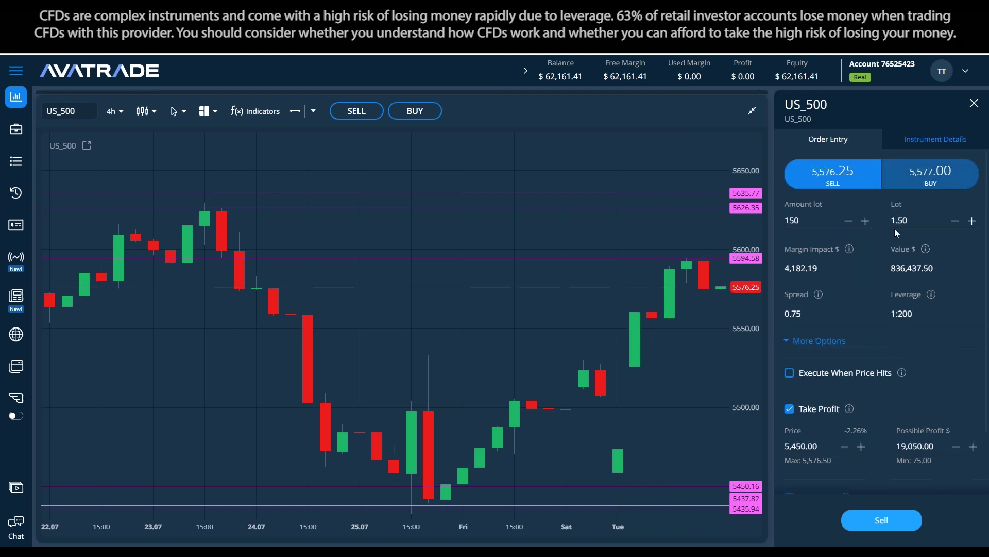
left_click_drag(909, 220, 876, 225)
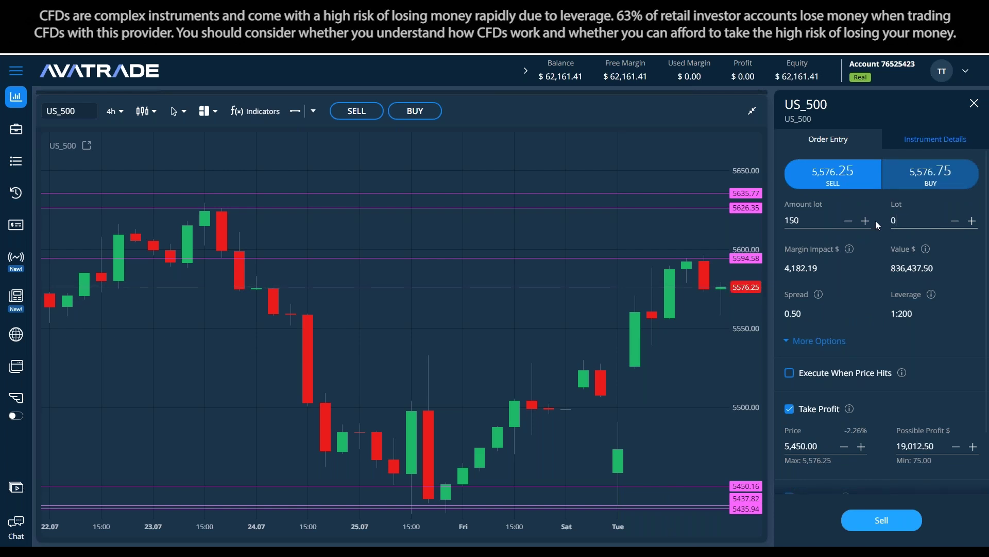
type("0.50")
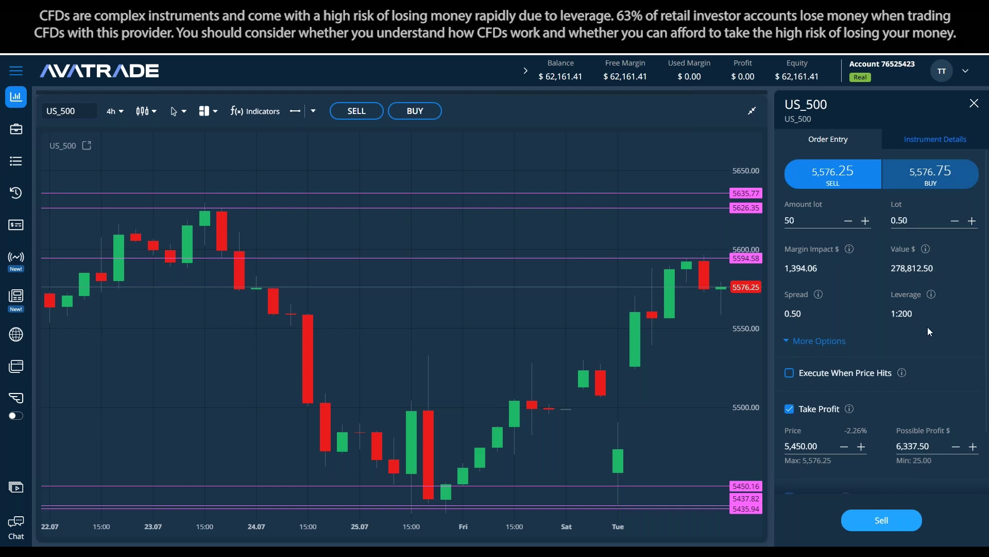
scroll(928, 330, "down", 2)
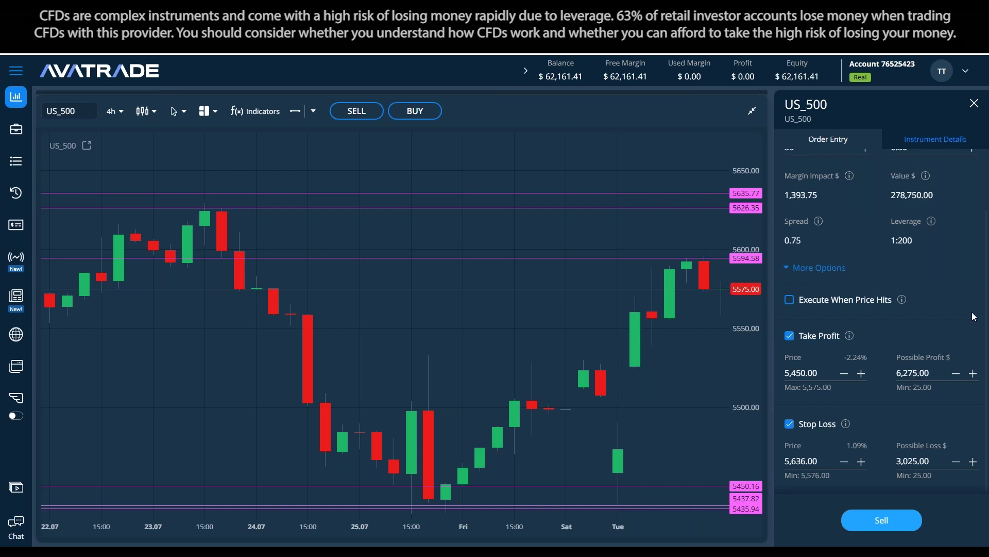
scroll(926, 359, "up", 2)
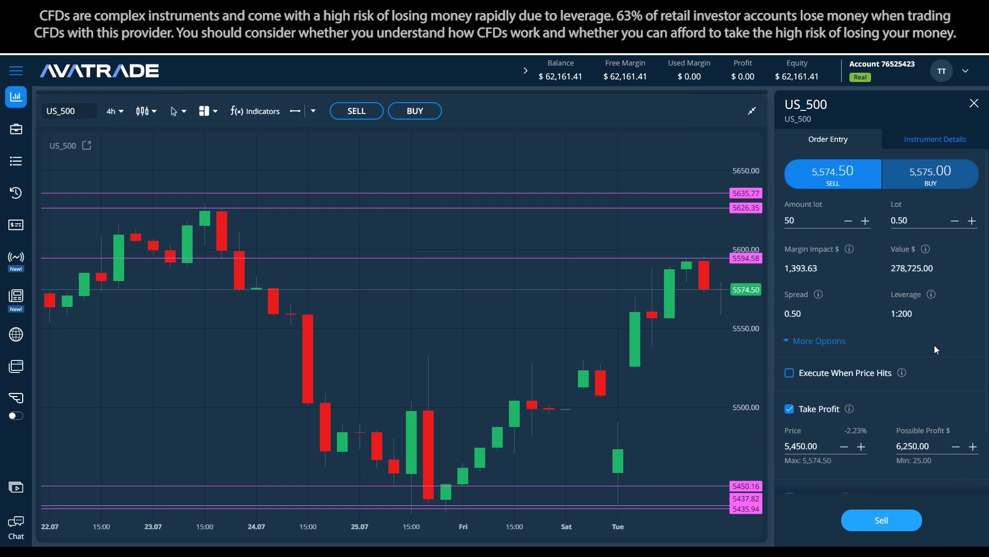
scroll(947, 307, "down", 3)
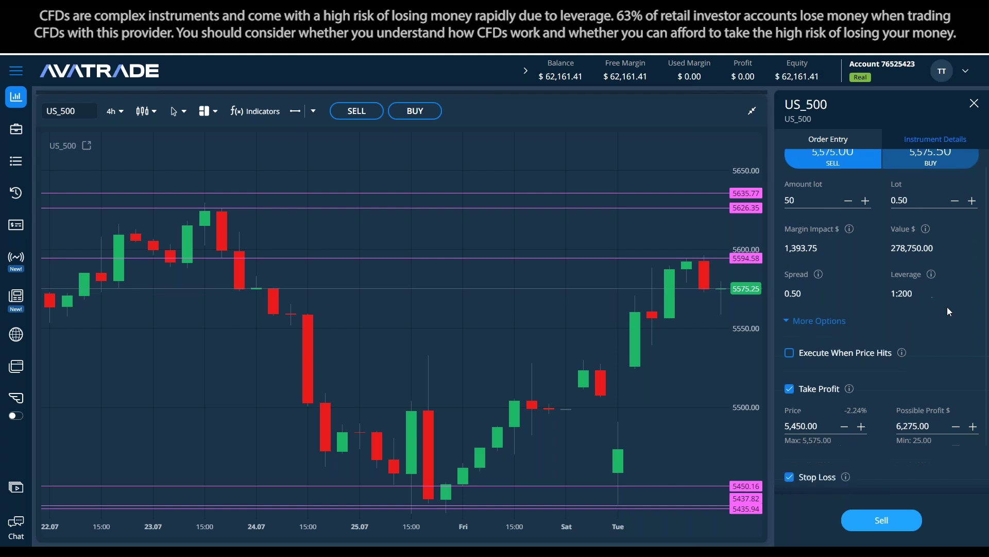
Set the size of the US_500 sell order to 0.15 lot
scroll(909, 223, "up", 3)
left_click(937, 220)
key("BackSpace")
key("BackSpace")
type("15")
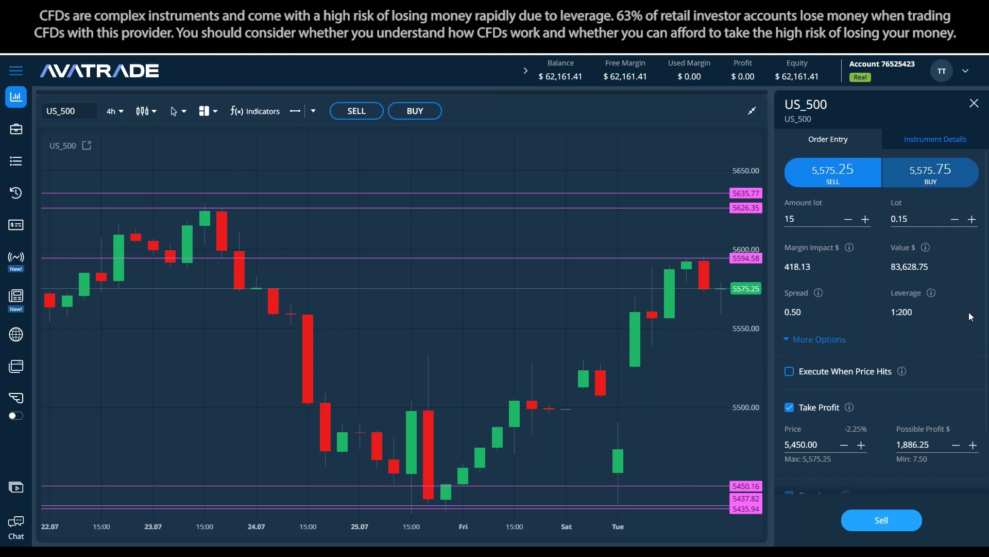
Place the US_500 sell order and restore the chart to its normal size beneath the instrument list
scroll(969, 311, "down", 3)
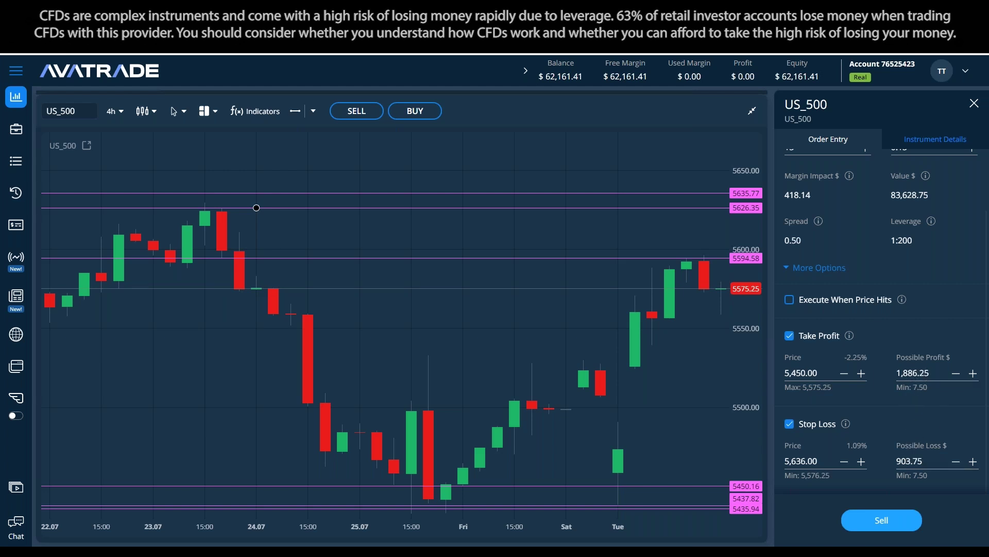
left_click(873, 520)
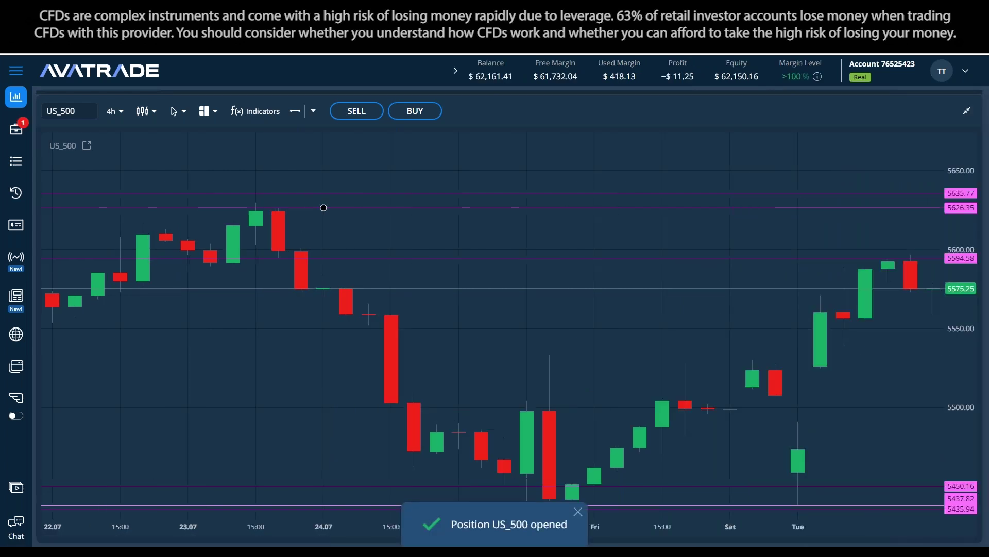
left_click(967, 110)
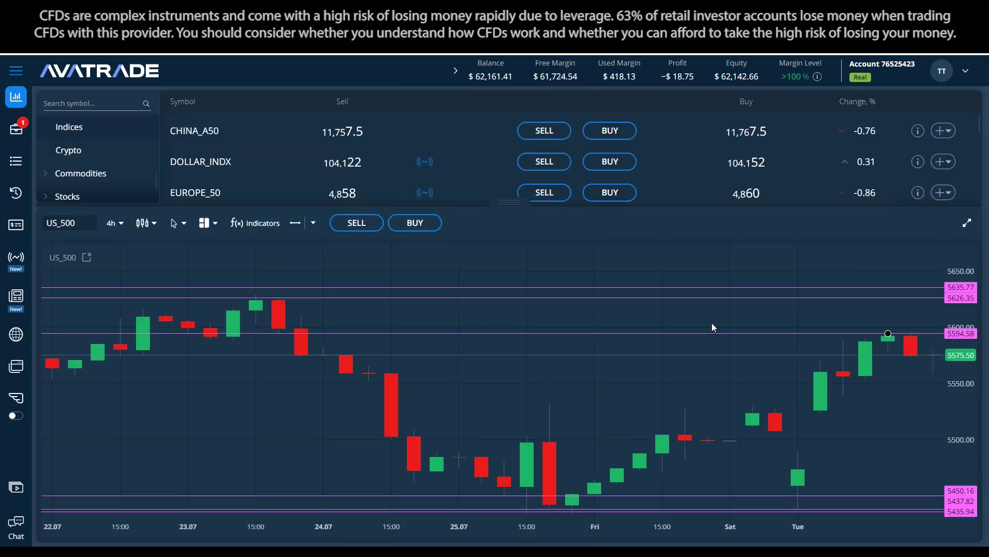